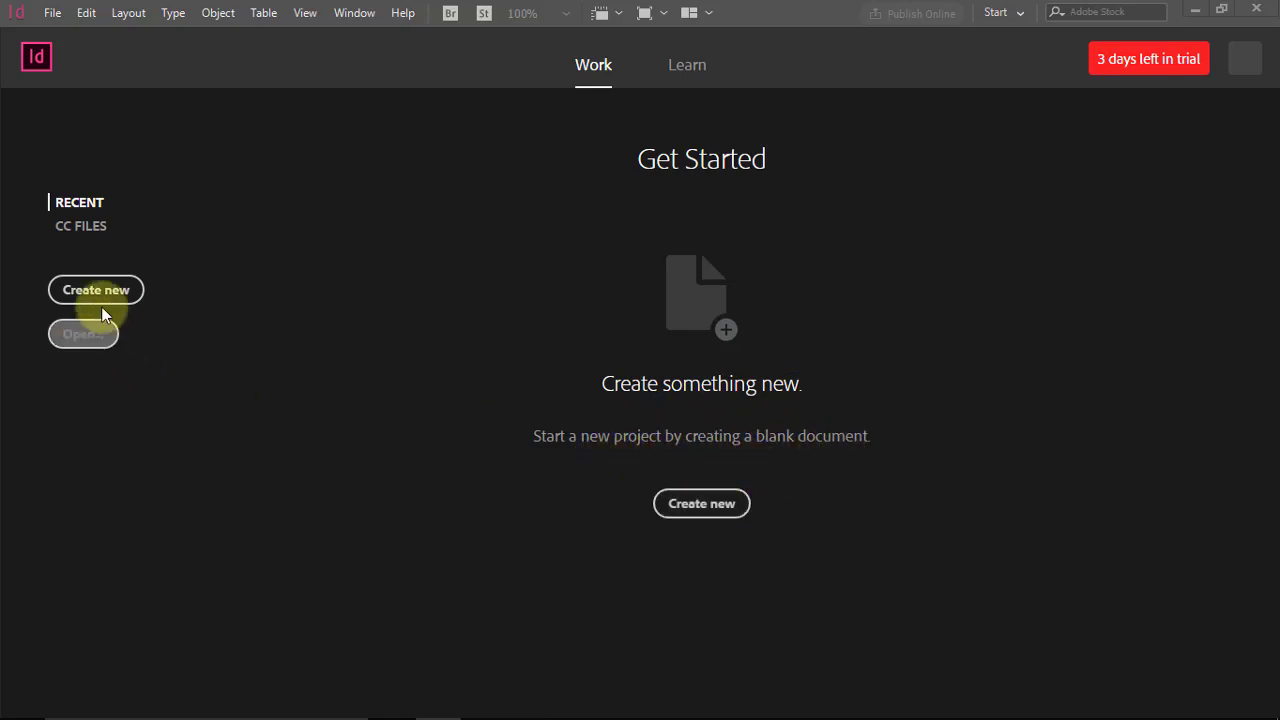
- Look over the Learn page's InDesign tutorials and return to the Work start page
left_click(688, 72)
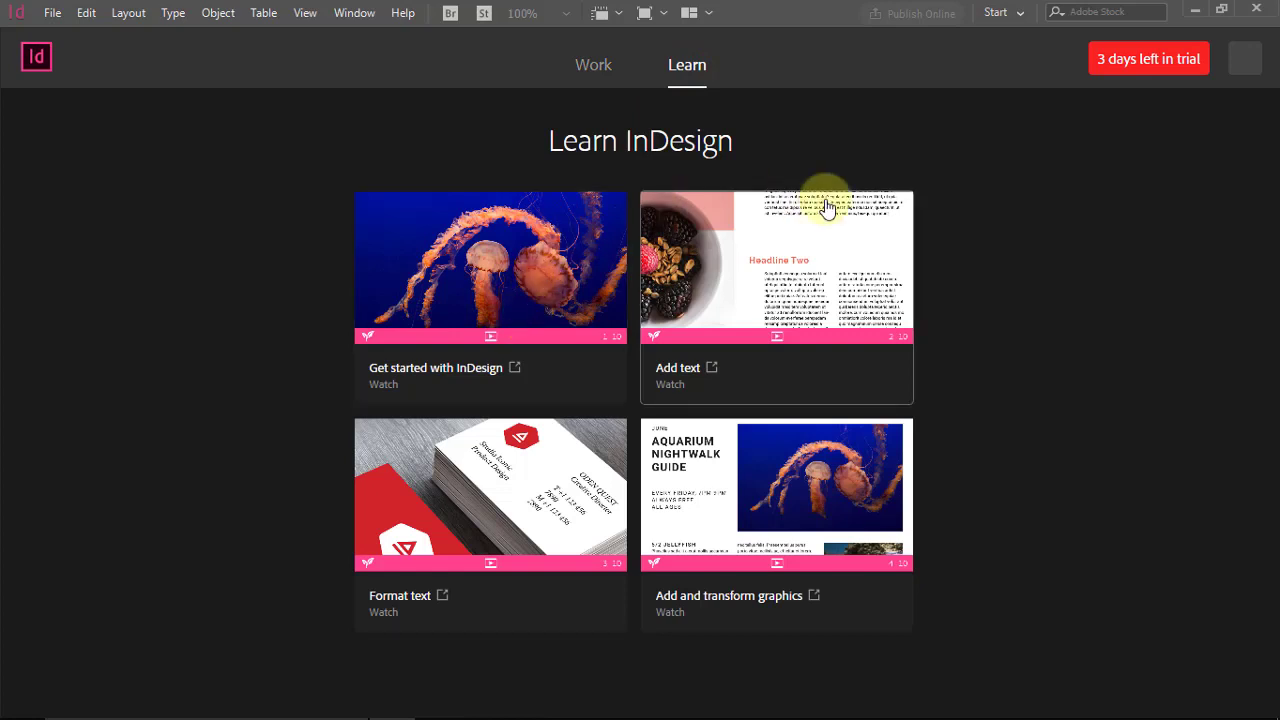
left_click(593, 67)
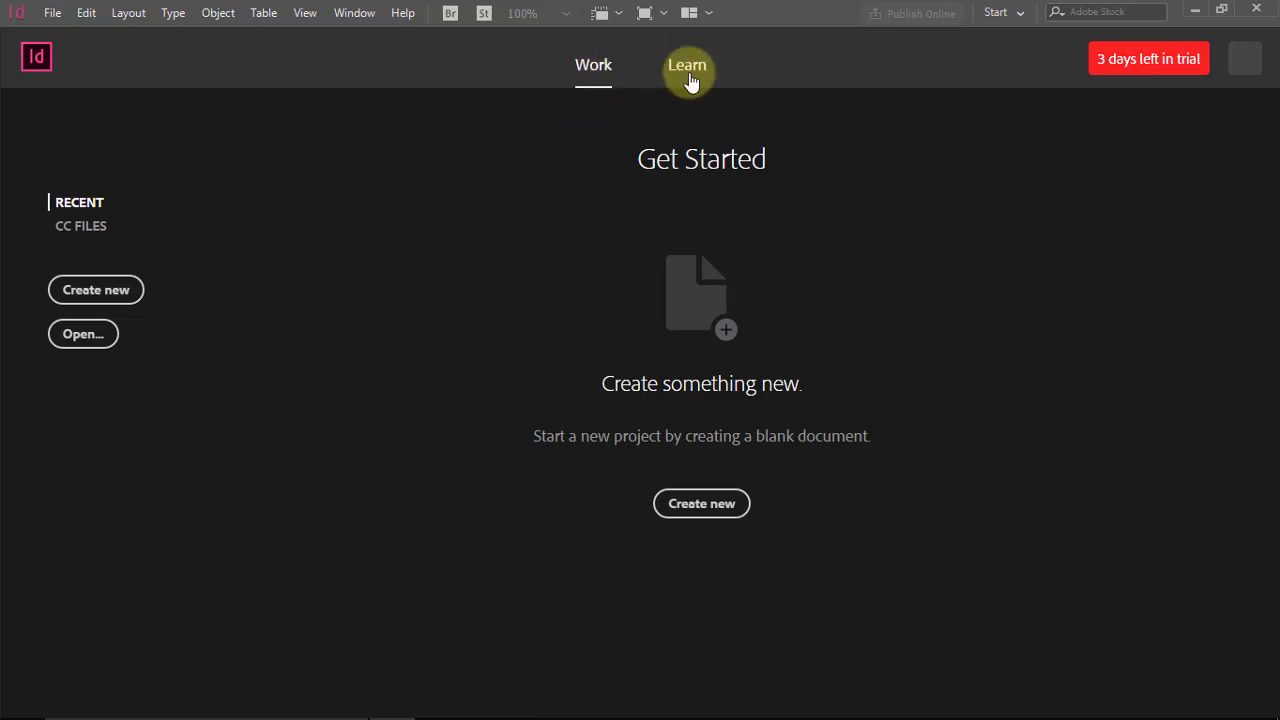
left_click(689, 72)
left_click(586, 74)
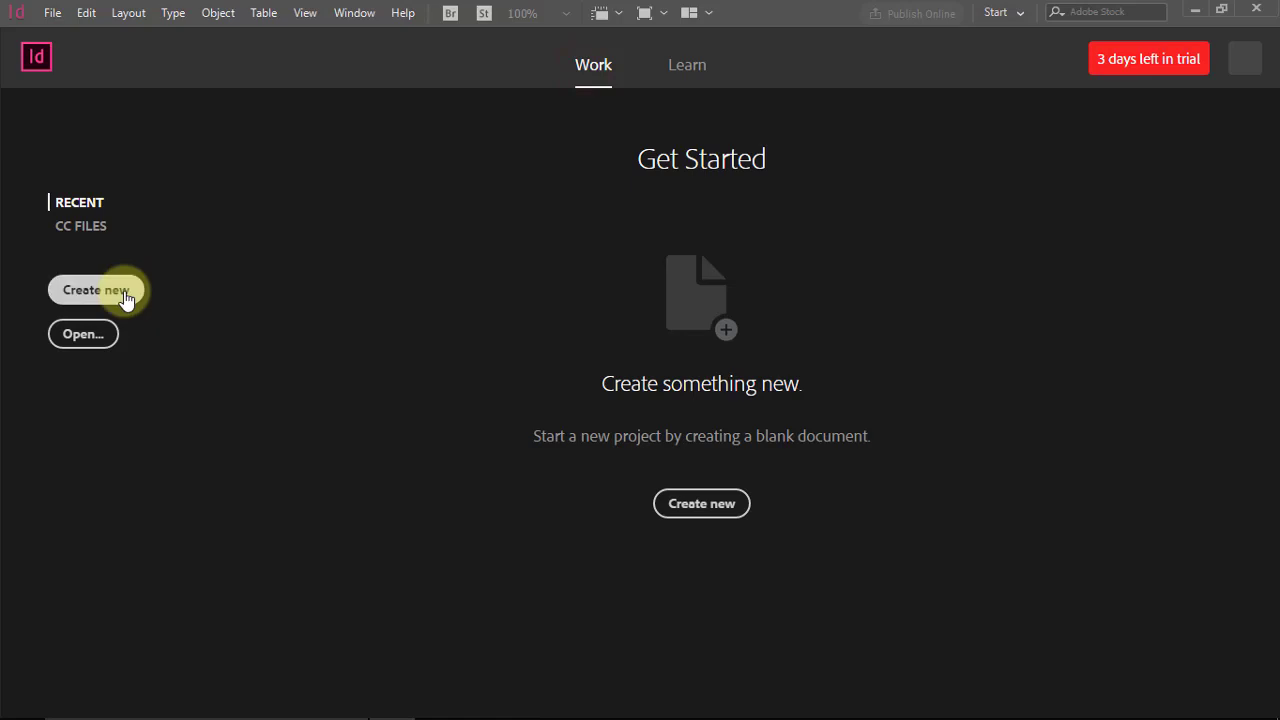
- Start creating a new document and look over the saved templates and recent items
left_click(720, 509)
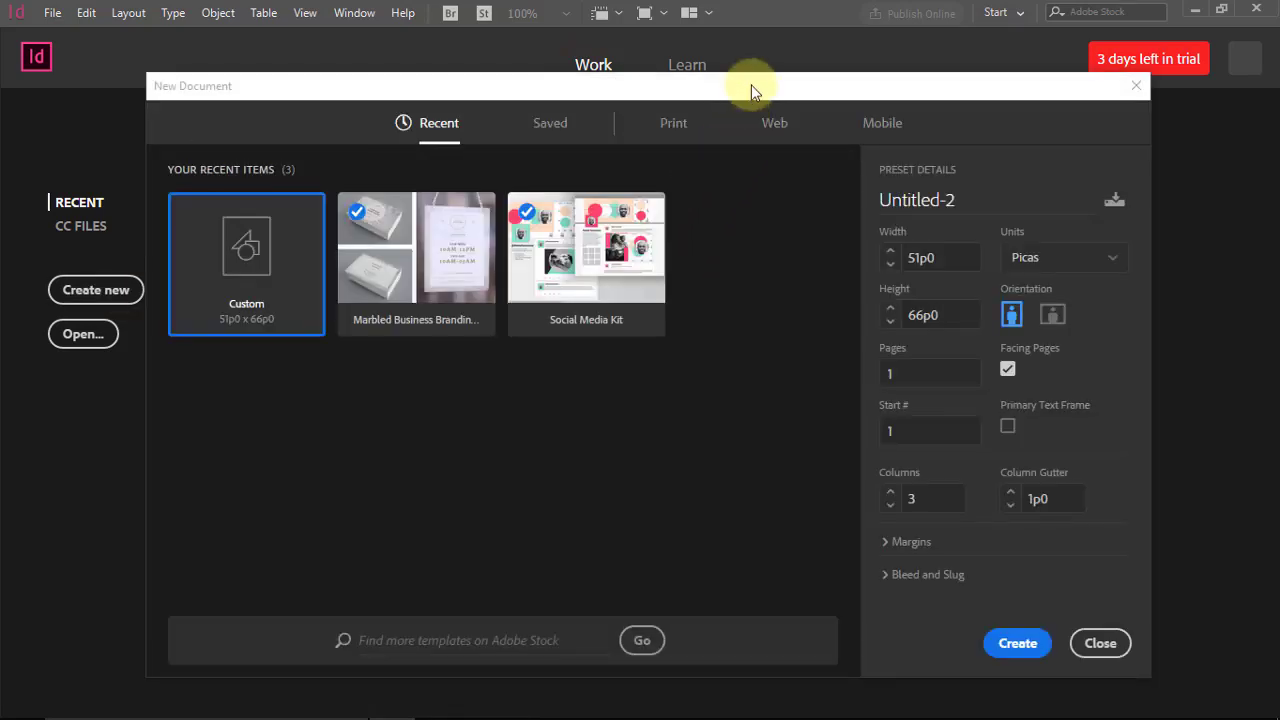
left_click_drag(751, 85, 757, 71)
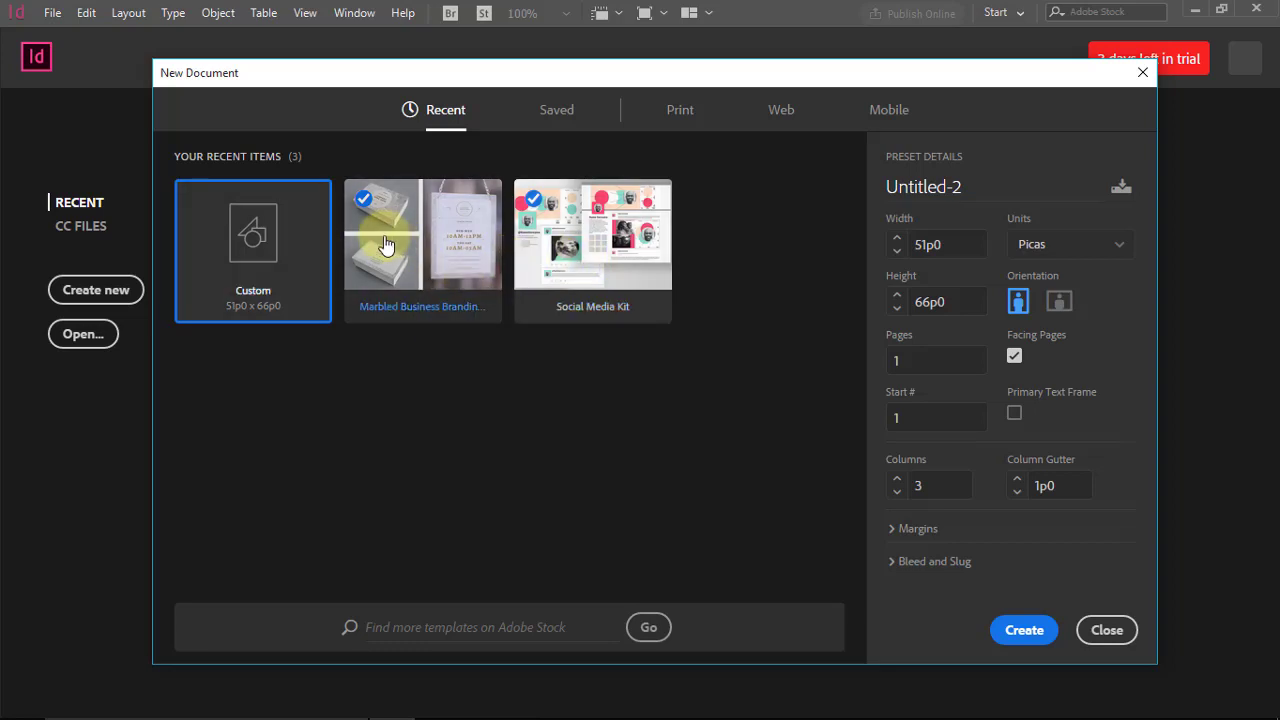
left_click(556, 120)
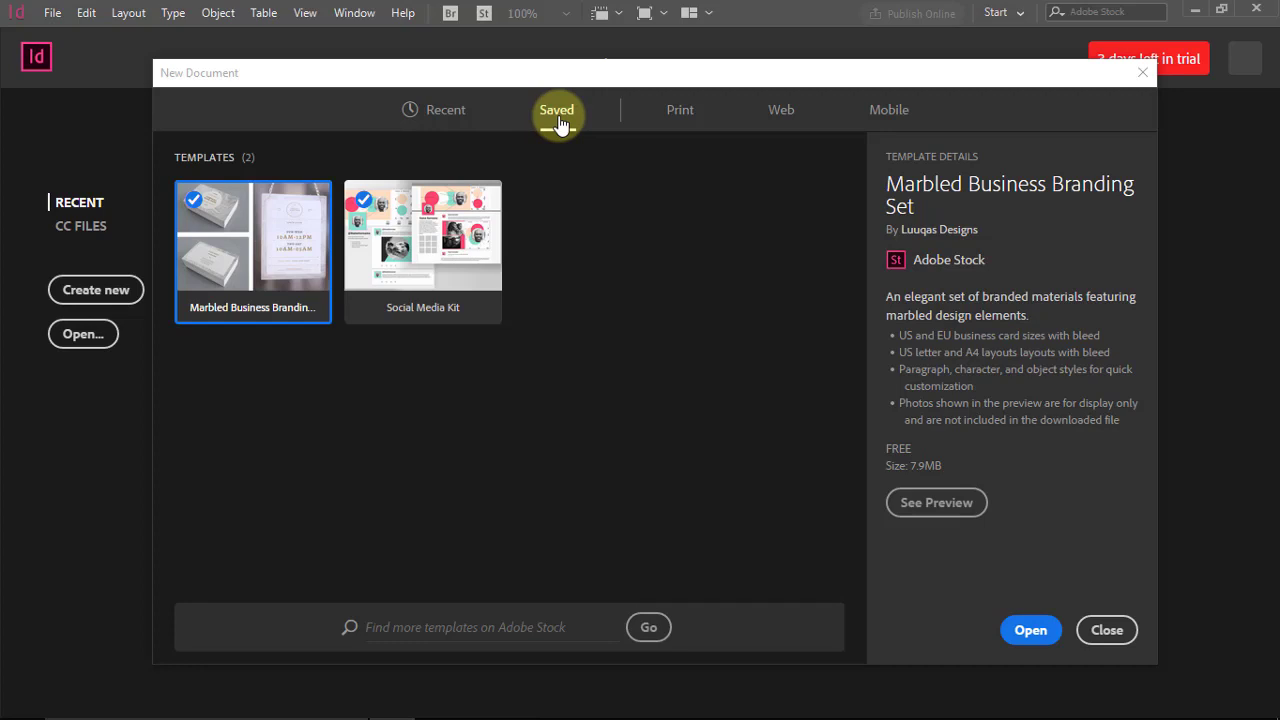
left_click(455, 118)
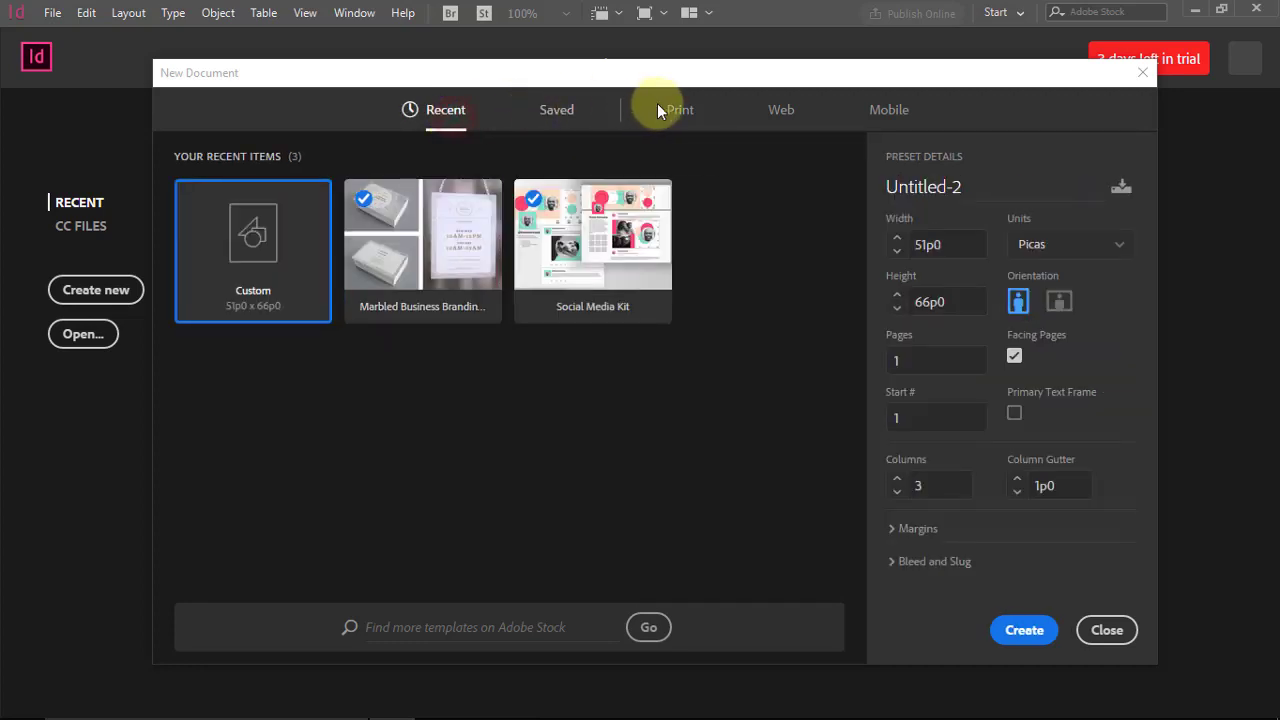
- Browse the Print category's blank document presets and the full range of its templates
left_click(681, 112)
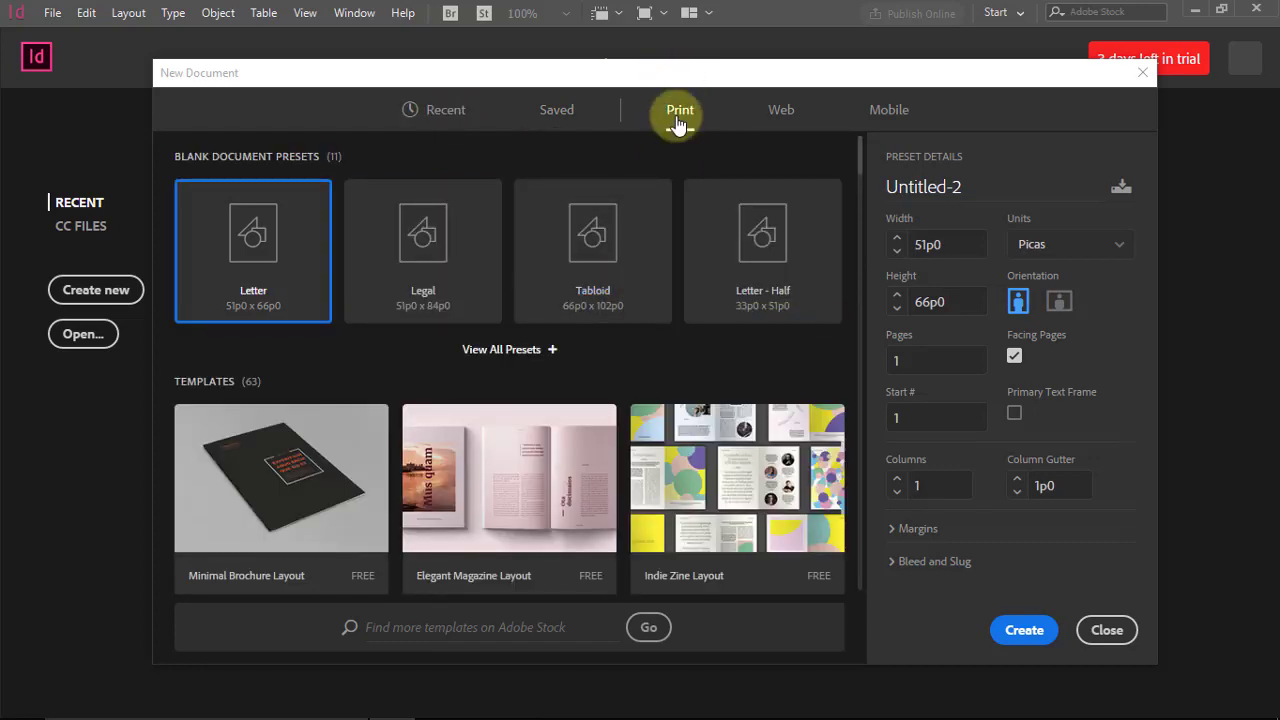
scroll(385, 312, "down", 5)
scroll(392, 304, "down", 10)
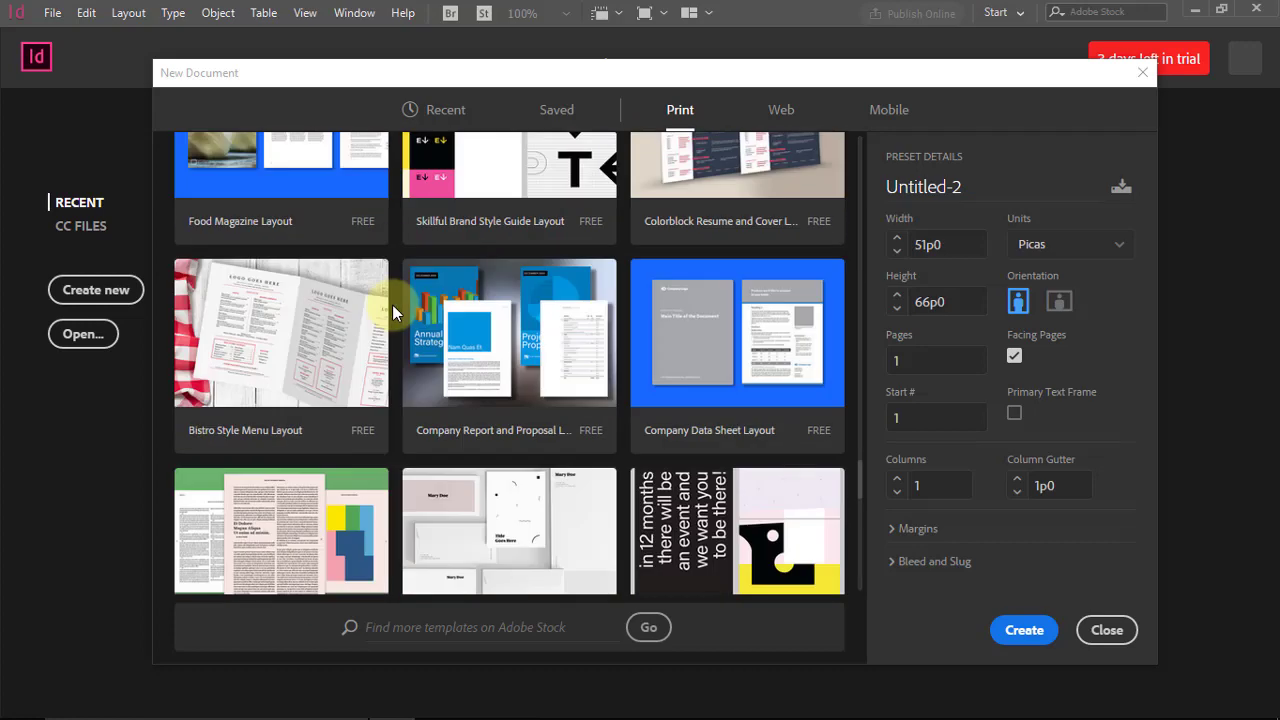
scroll(392, 304, "up", 15)
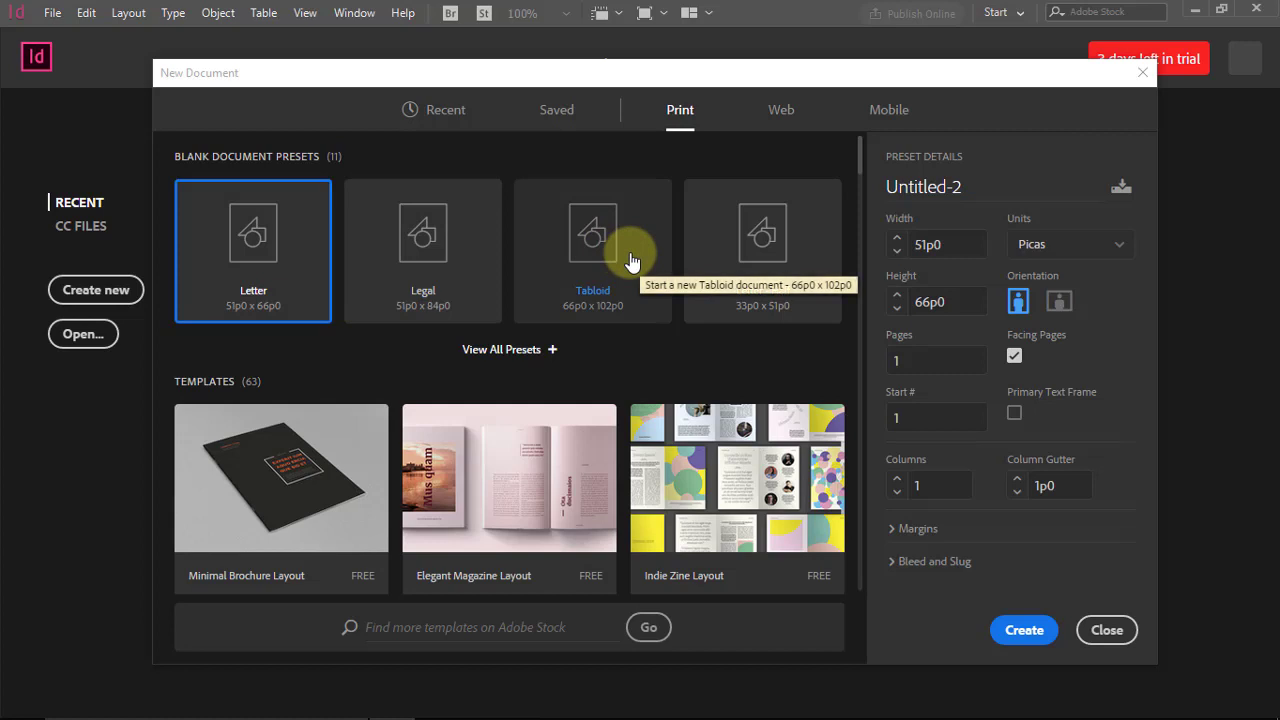
left_click(1020, 200)
left_click(1026, 152)
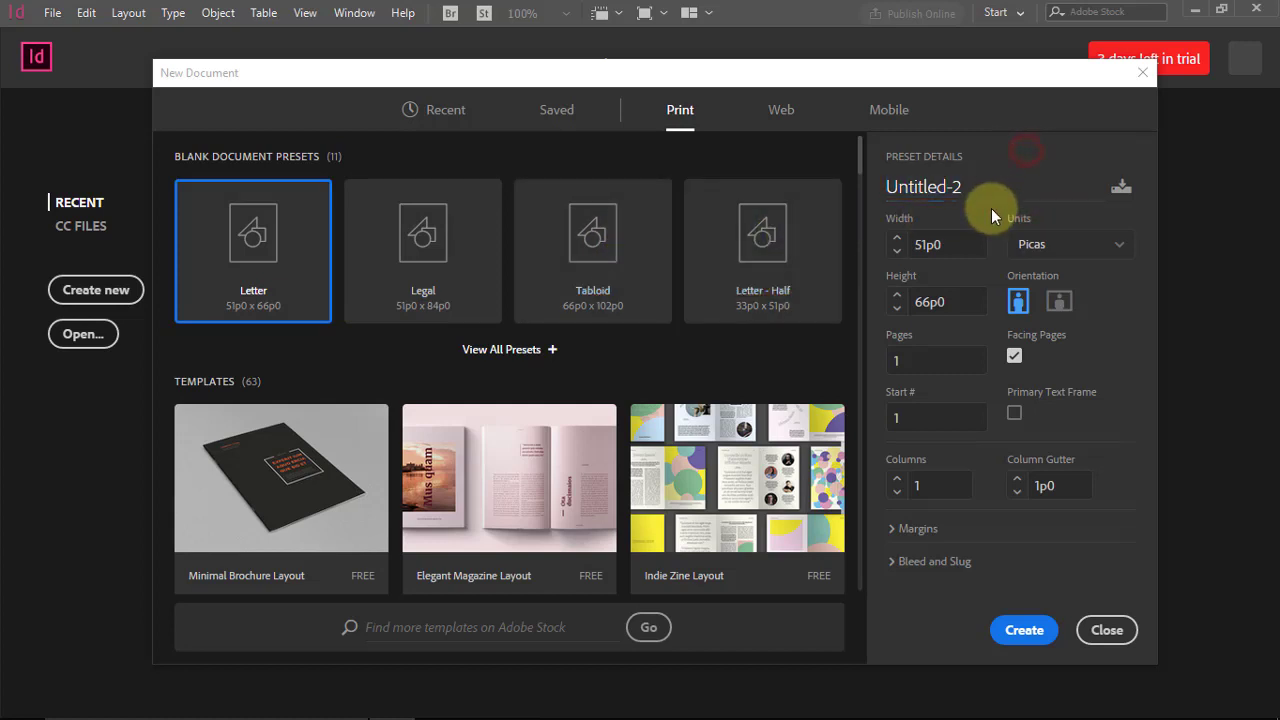
scroll(686, 277, "down", 5)
scroll(423, 429, "up", 5)
scroll(366, 420, "down", 5)
scroll(366, 409, "up", 5)
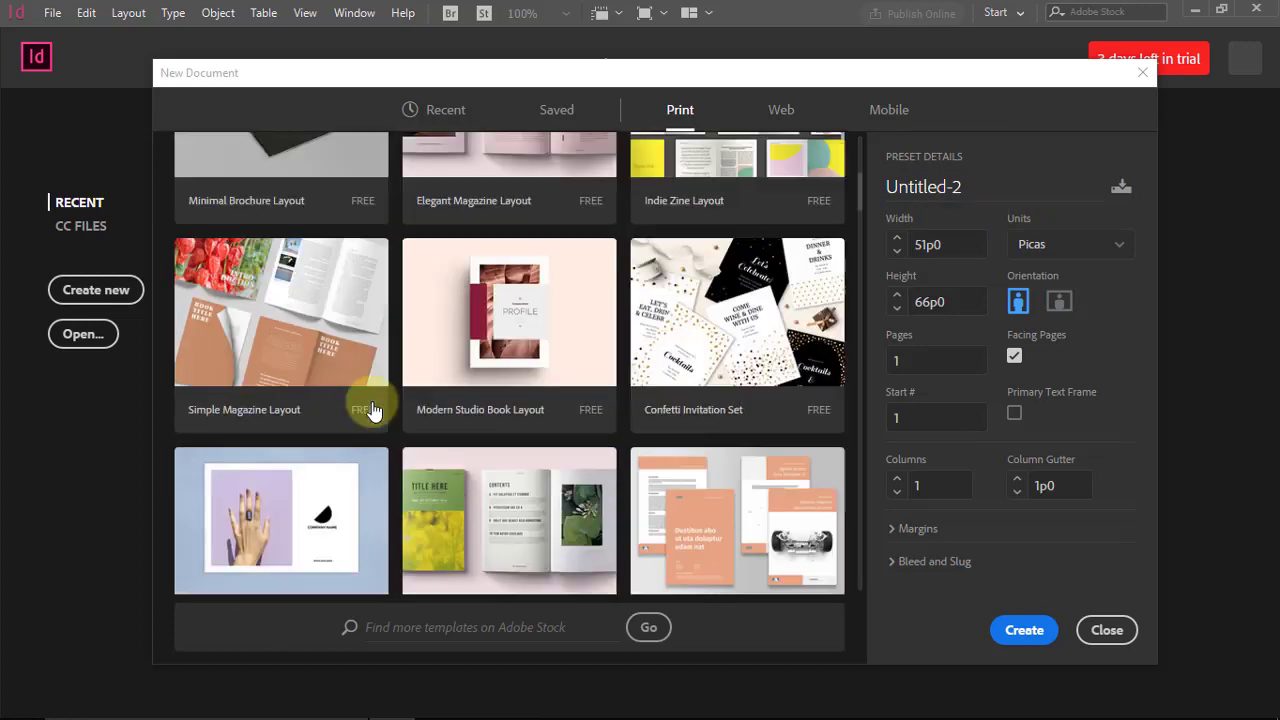
scroll(372, 409, "down", 5)
scroll(373, 410, "up", 3)
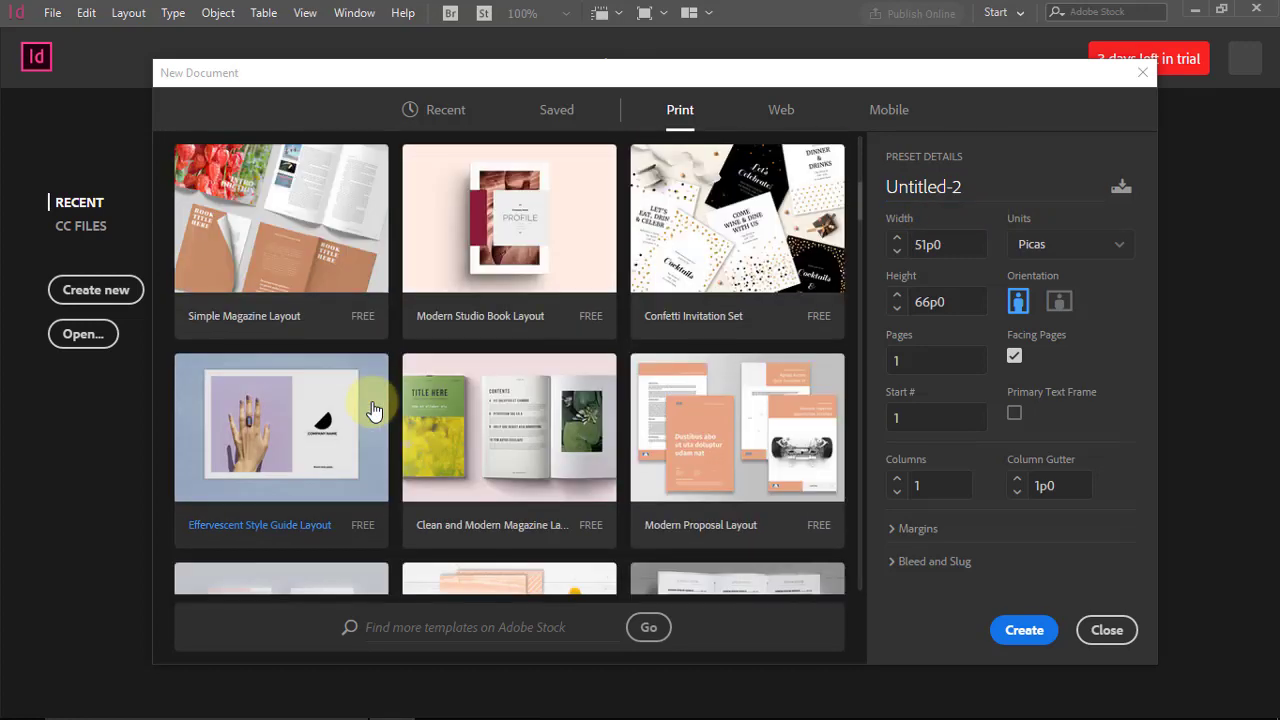
scroll(372, 409, "up", 3)
scroll(372, 409, "down", 6)
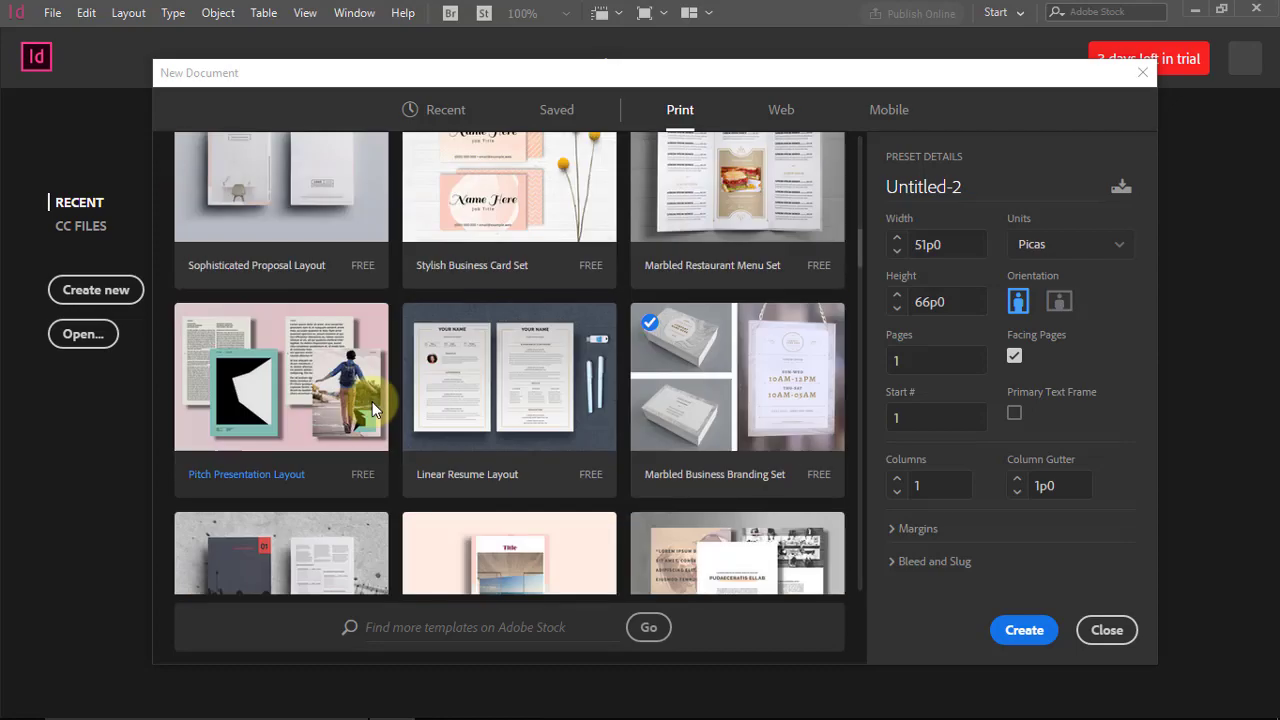
scroll(372, 405, "down", 3)
scroll(372, 409, "down", 10)
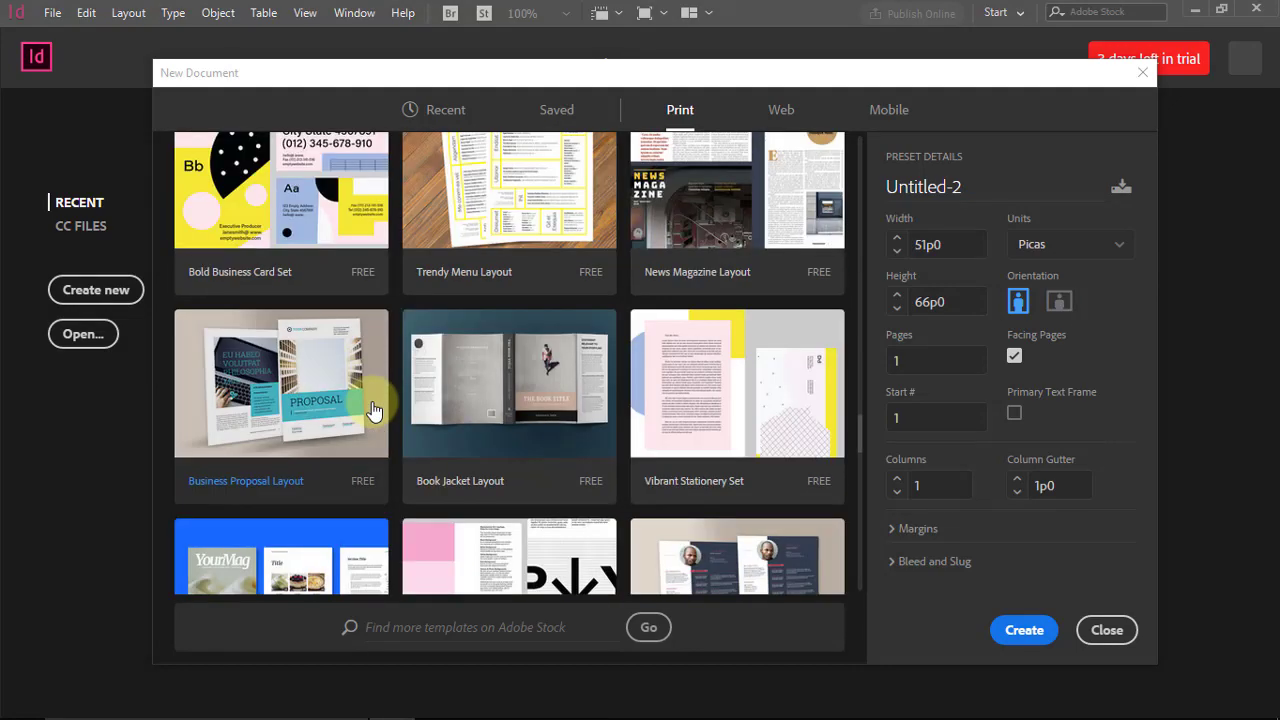
scroll(372, 409, "up", 10)
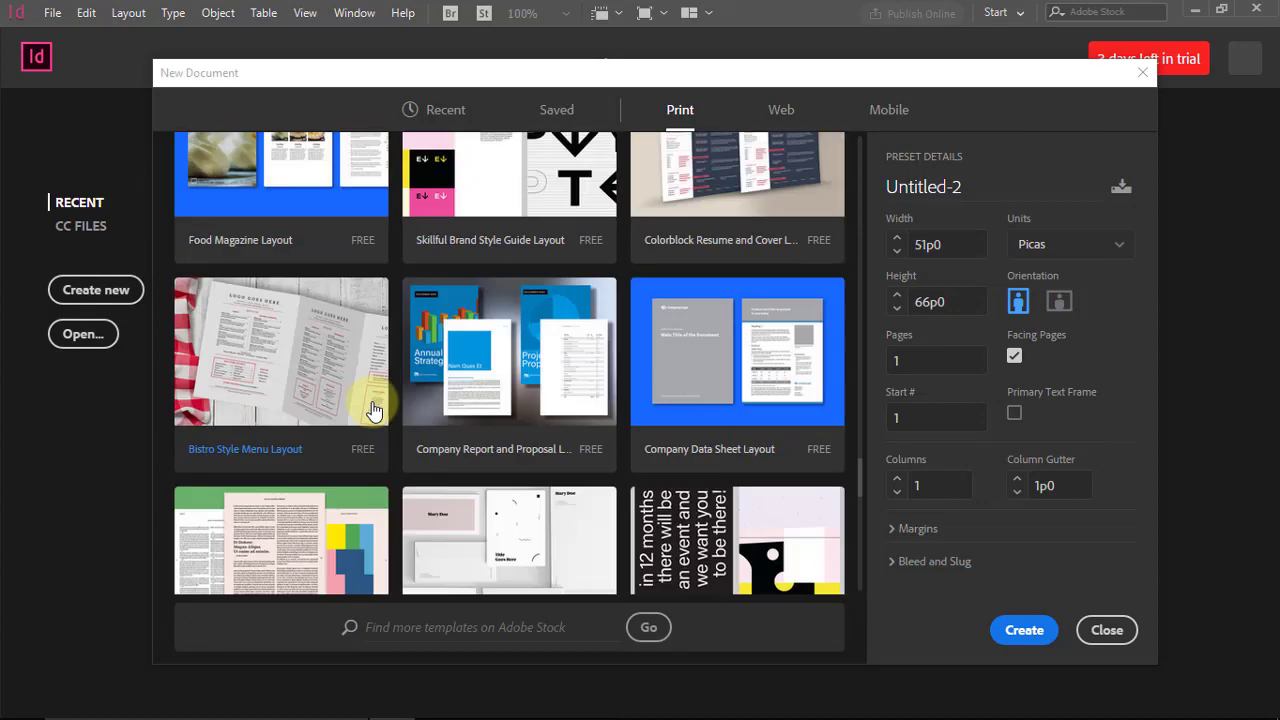
scroll(372, 409, "down", 10)
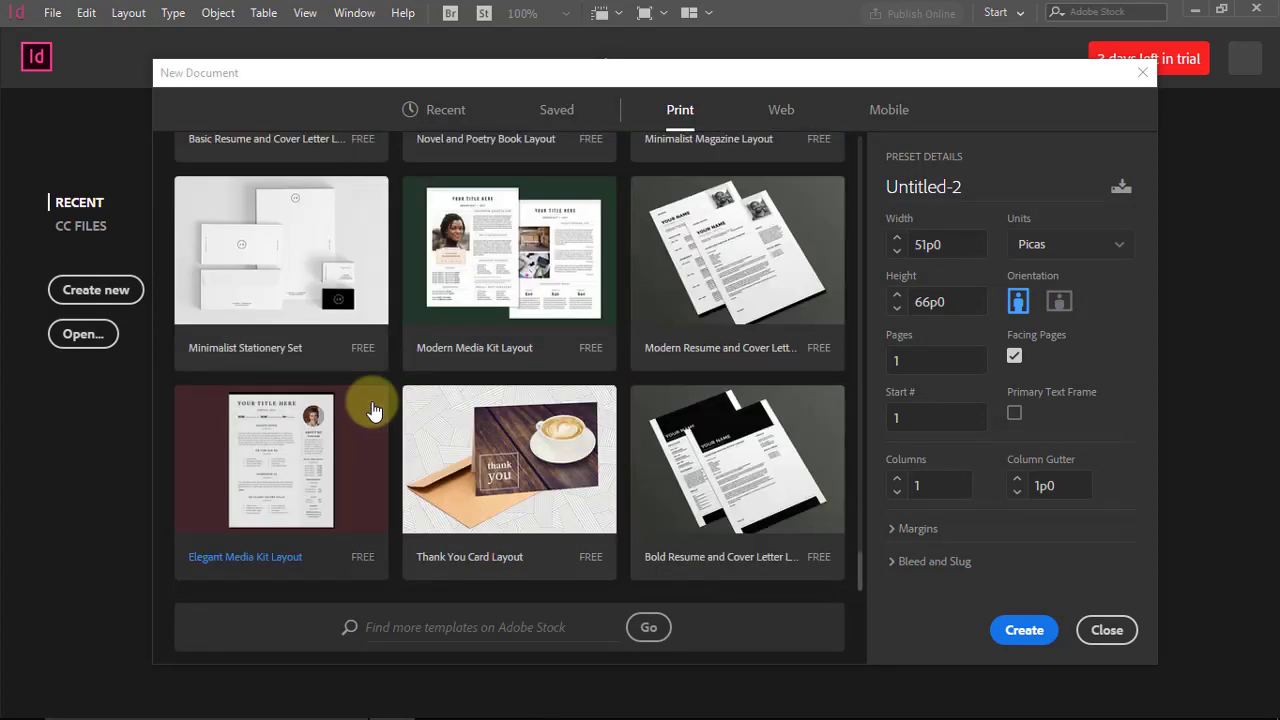
scroll(372, 409, "up", 15)
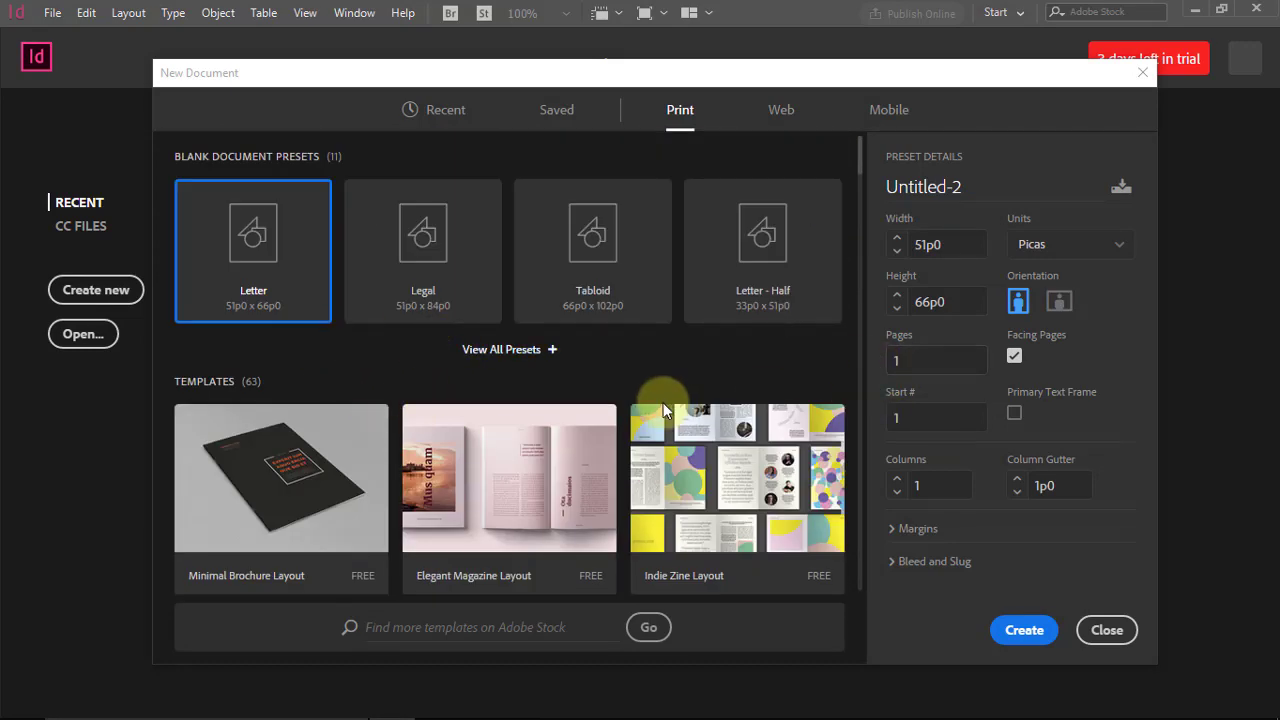
scroll(660, 408, "down", 5)
scroll(519, 396, "up", 5)
- Browse the blank document presets and templates in the Web and Mobile categories
left_click(784, 113)
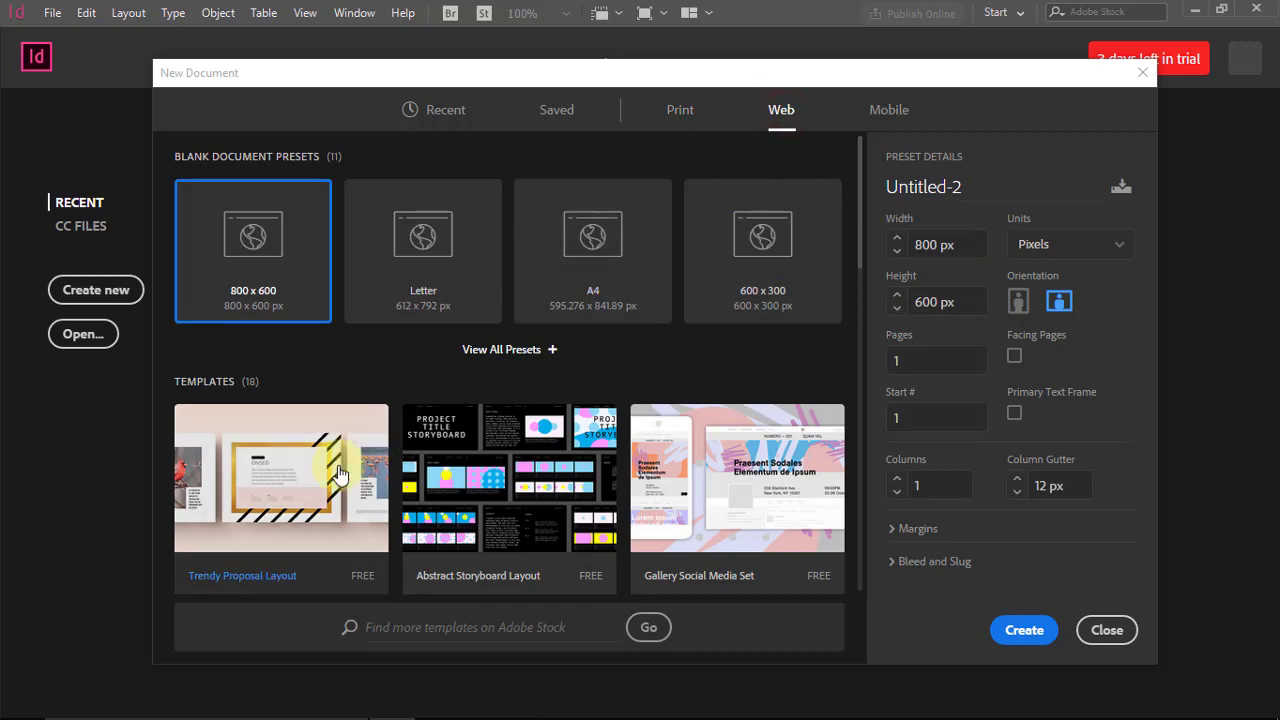
scroll(338, 474, "down", 5)
scroll(776, 355, "down", 1)
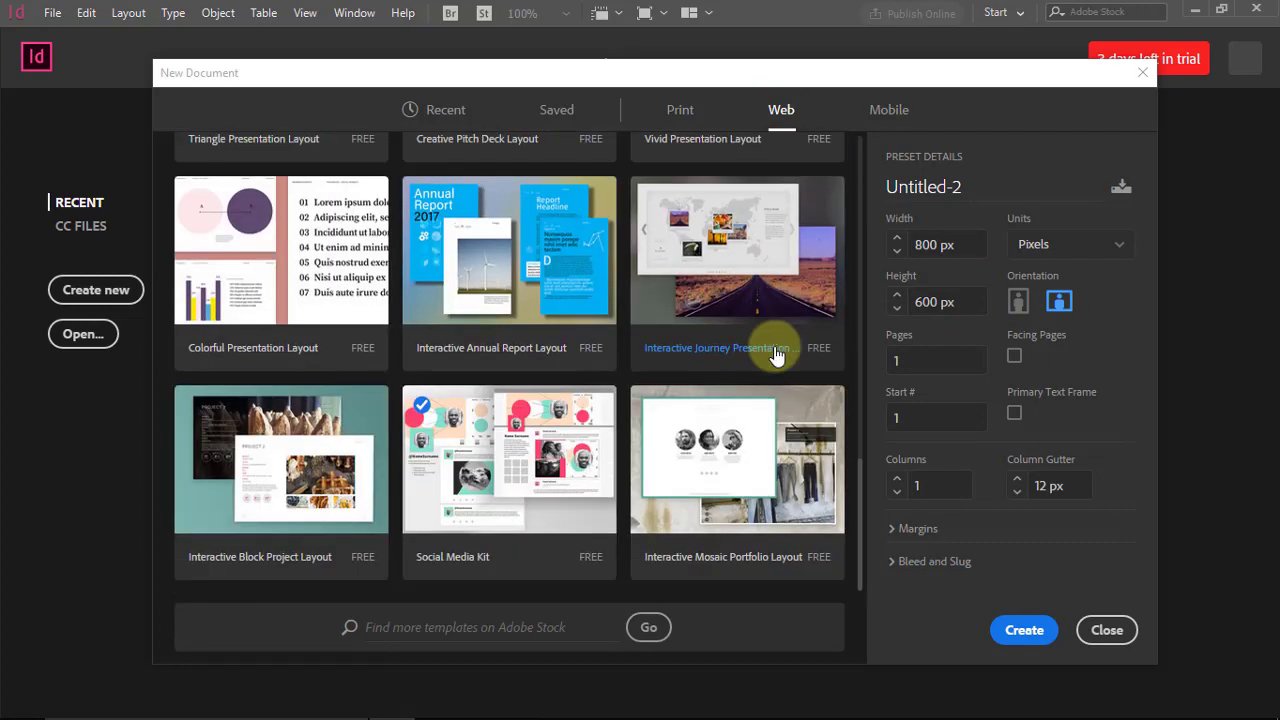
scroll(776, 350, "up", 6)
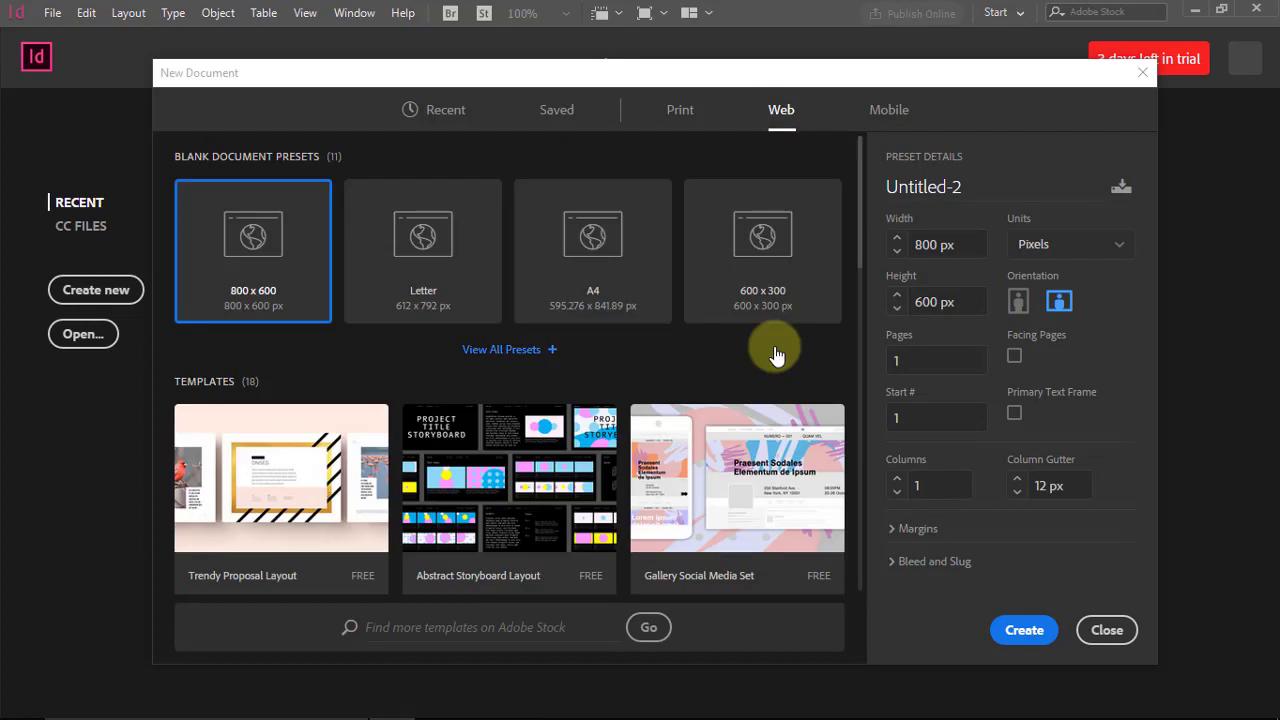
left_click(889, 109)
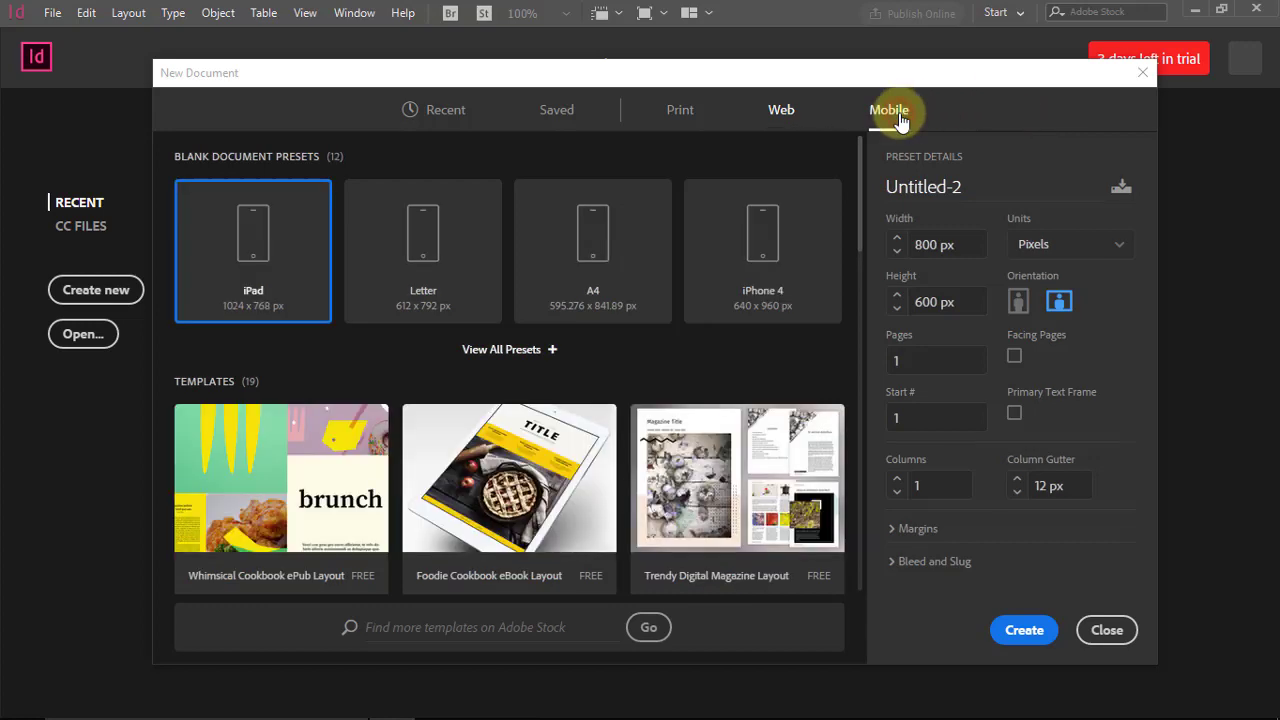
scroll(588, 393, "down", 8)
scroll(588, 390, "up", 8)
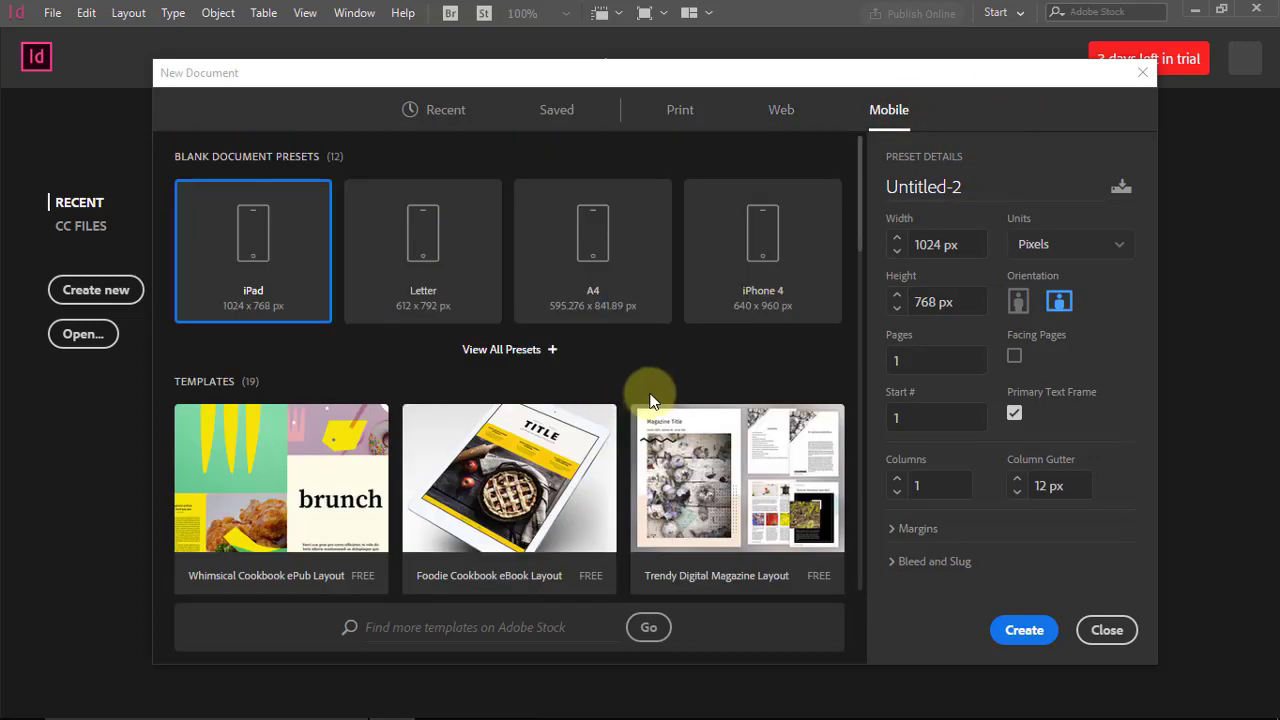
- Return to the Print category's Letter preset and set its units to Inches, after trying Points, Millimeters and Centimeters
left_click(679, 110)
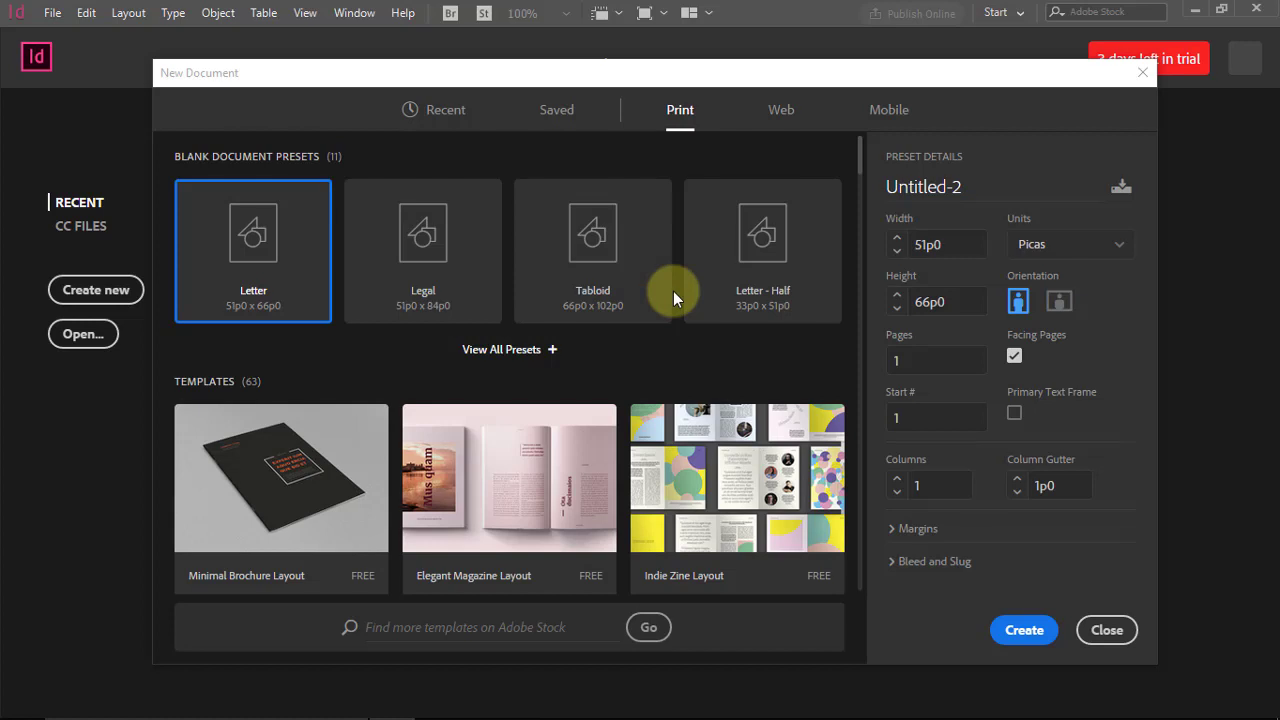
left_click(1095, 257)
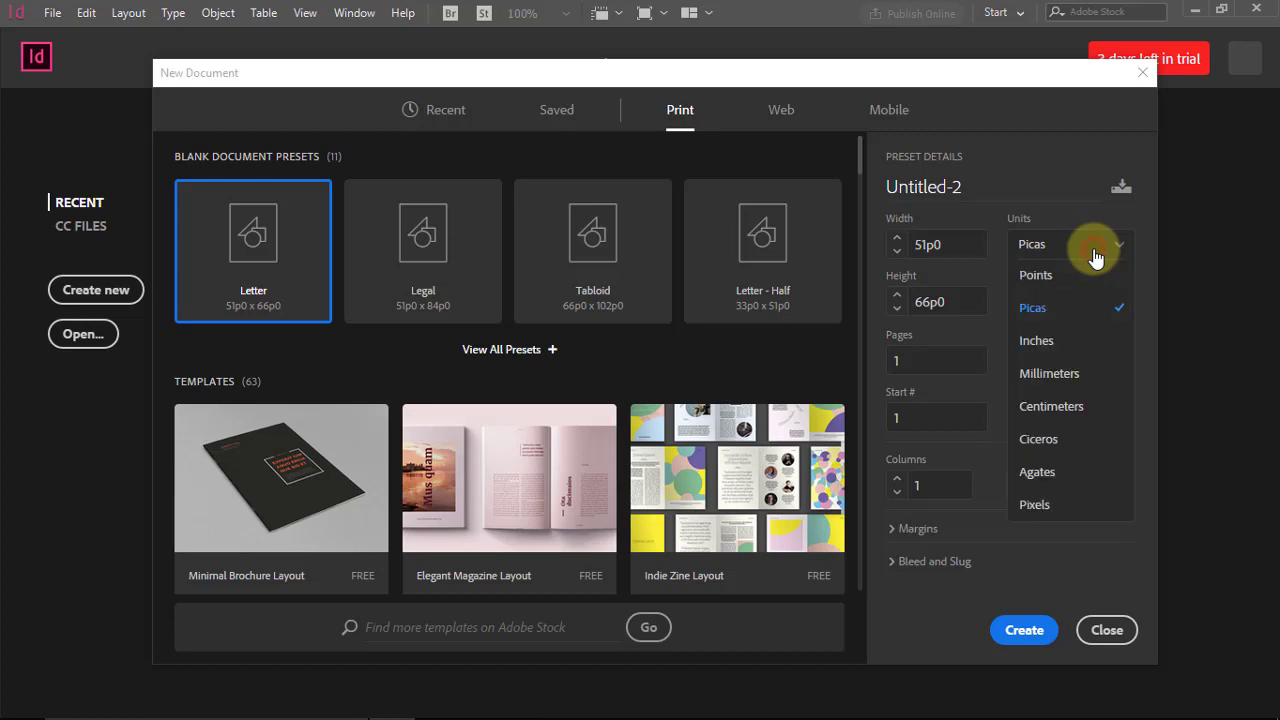
left_click(1084, 274)
left_click(1086, 249)
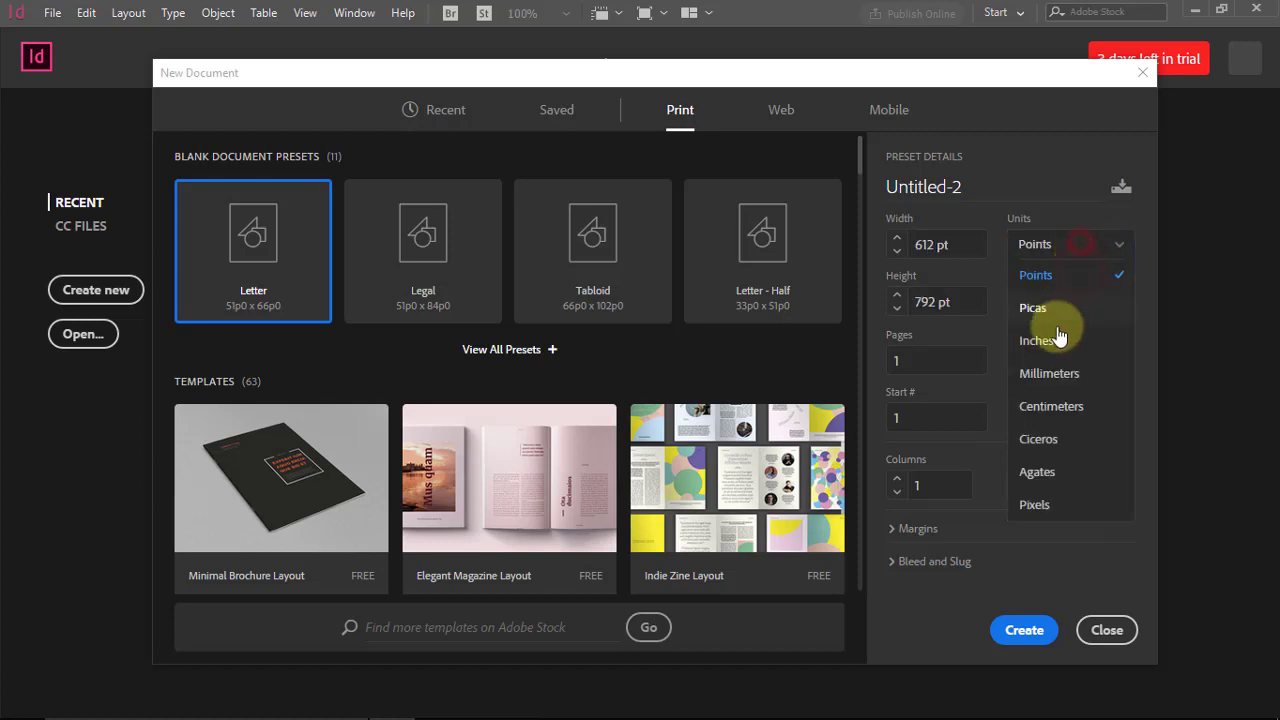
left_click(1068, 340)
left_click(1086, 246)
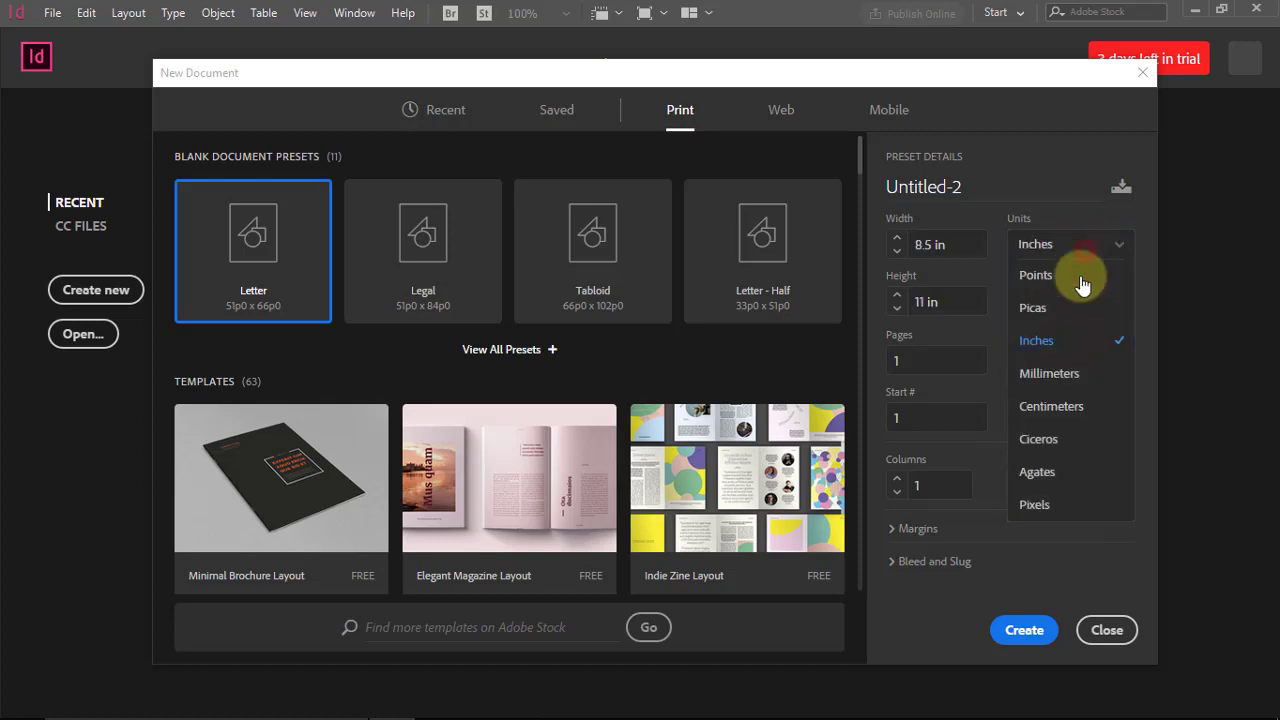
left_click(1066, 376)
left_click(1077, 249)
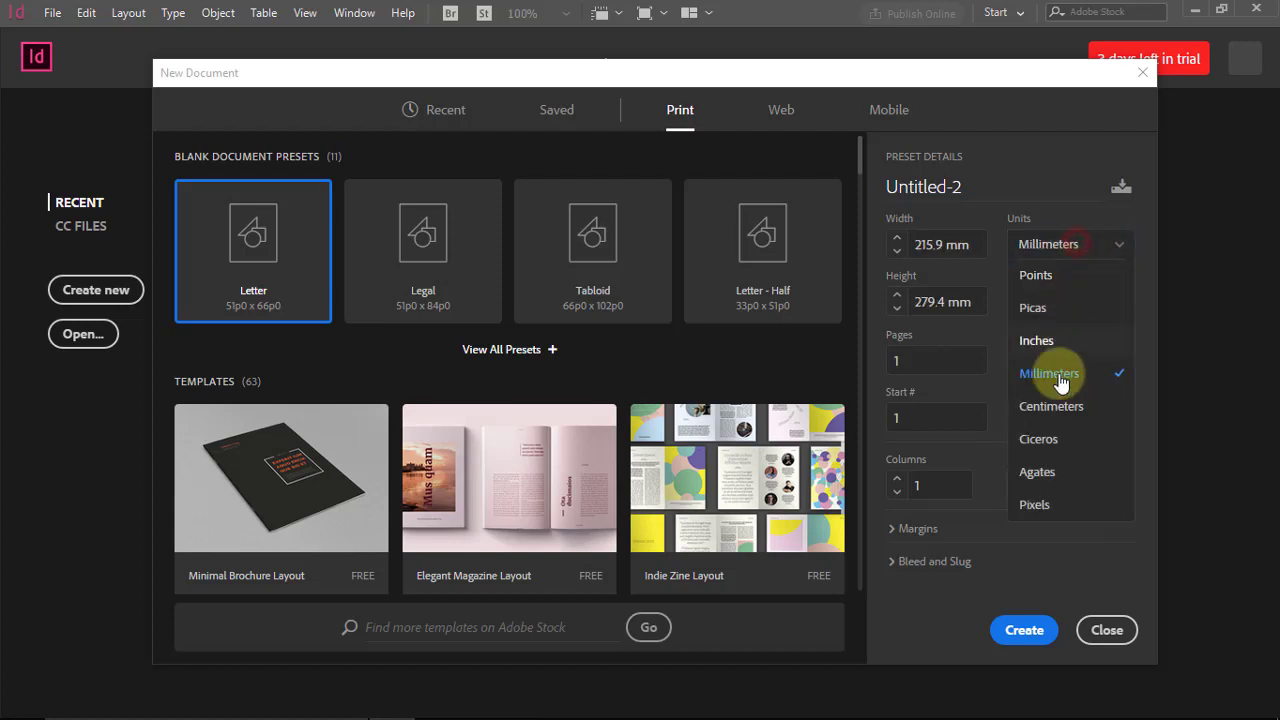
left_click(1060, 406)
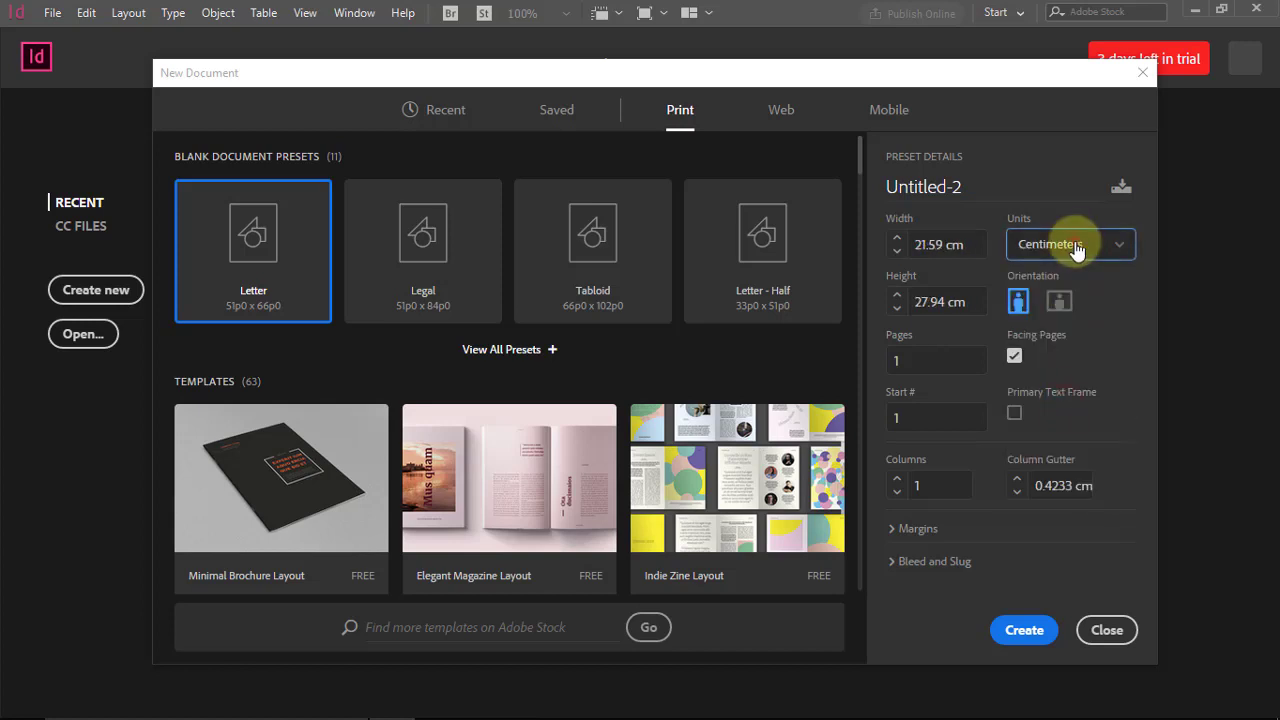
left_click(1077, 249)
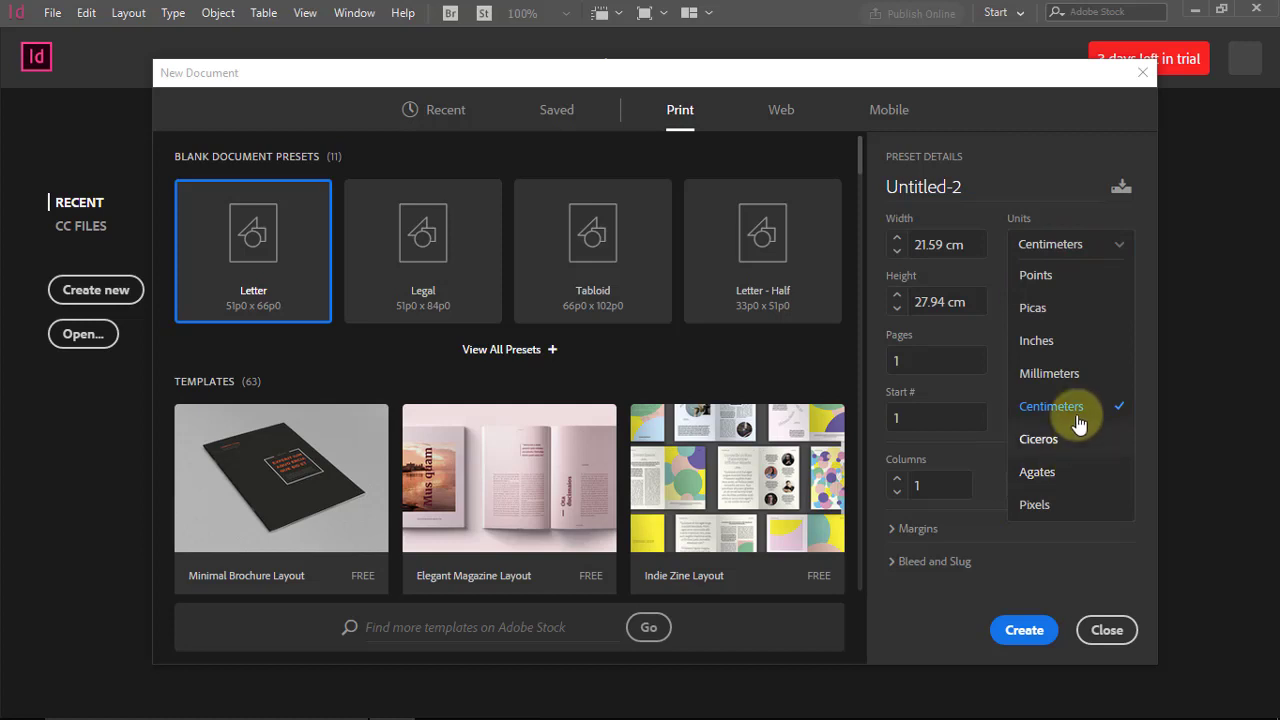
left_click(1078, 343)
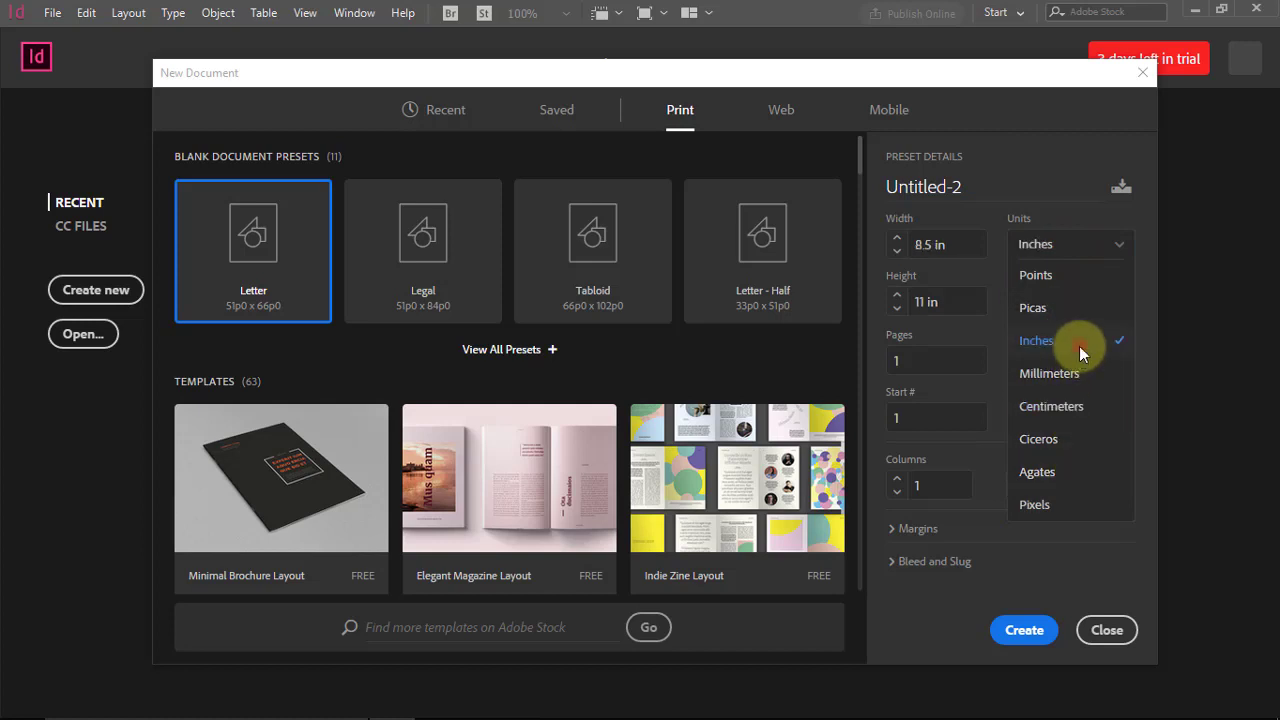
left_click(1063, 251)
- Set the new Letter document's page orientation to landscape
left_click(963, 242)
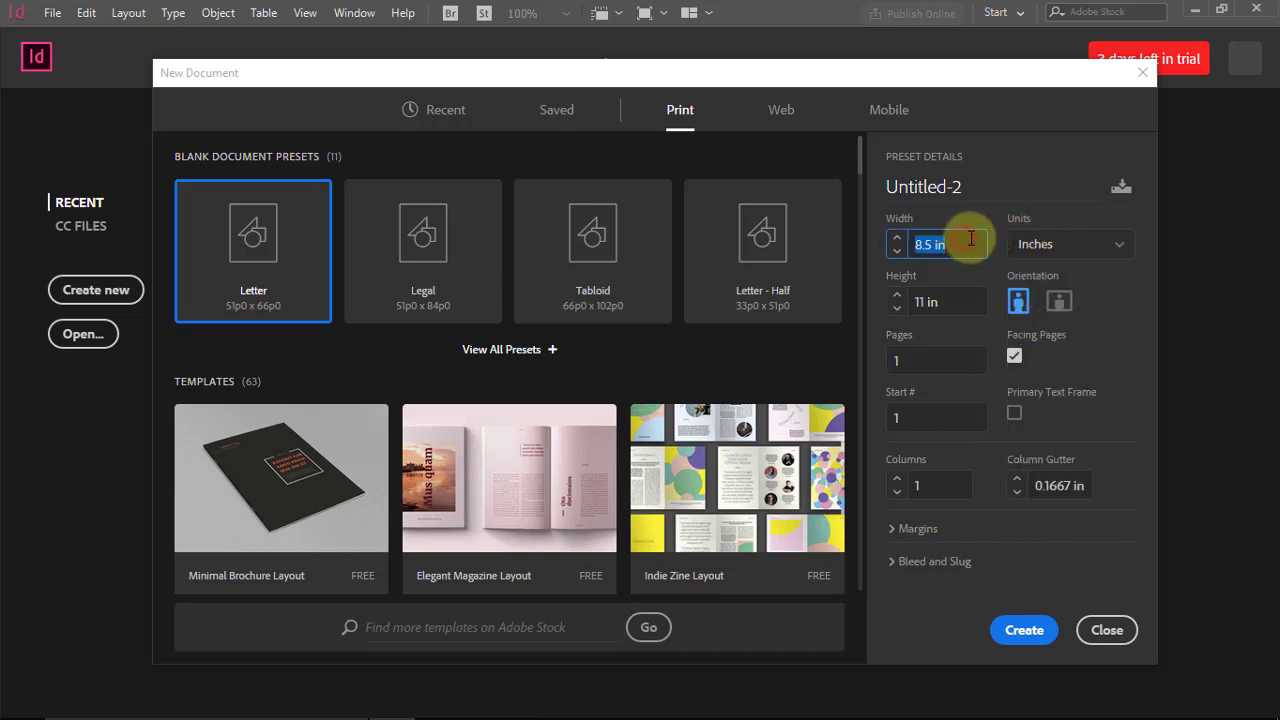
left_click(941, 245)
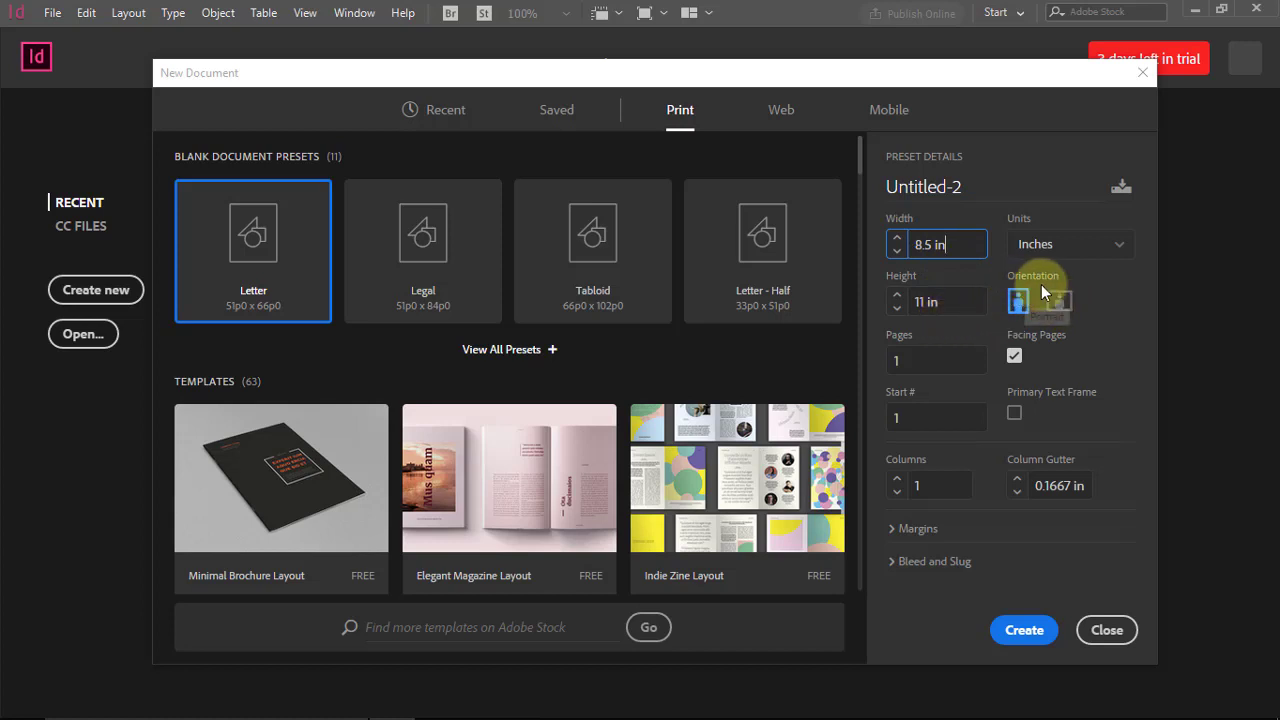
left_click(1059, 302)
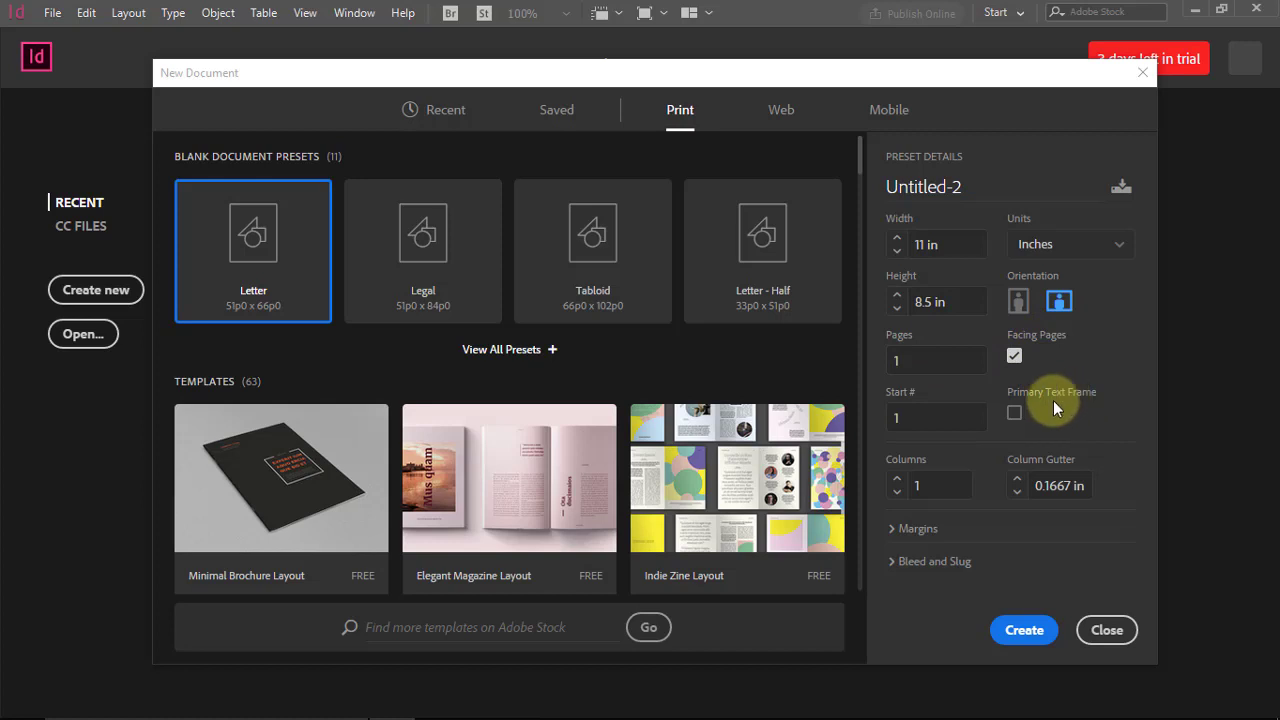
left_click(1013, 420)
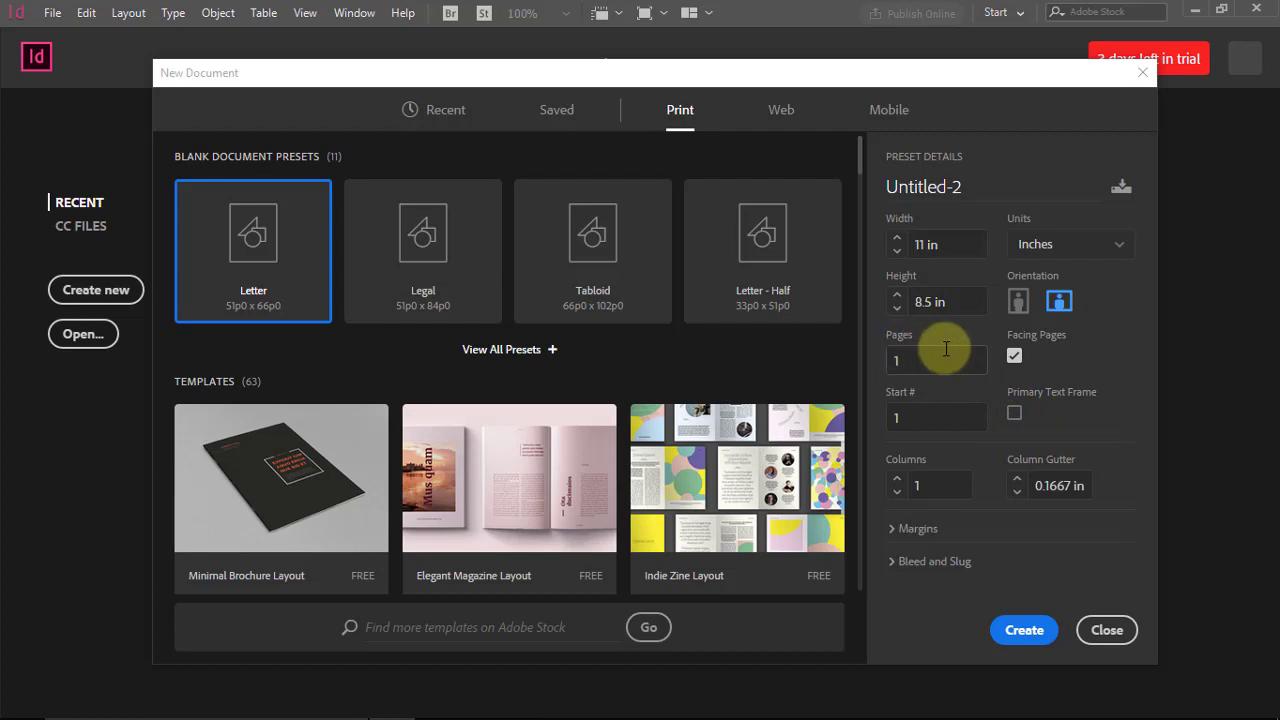
- Set the new document's number of columns to 3 and review its margin settings
double_click(900, 358)
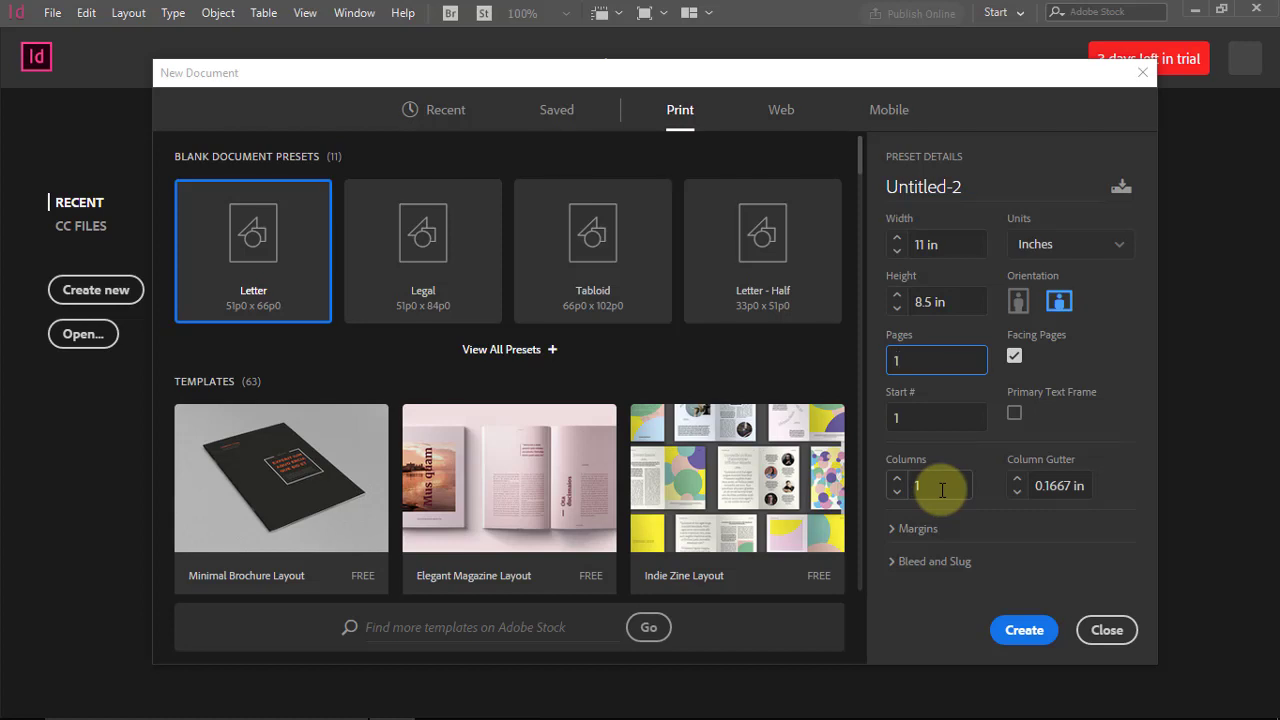
left_click(916, 490)
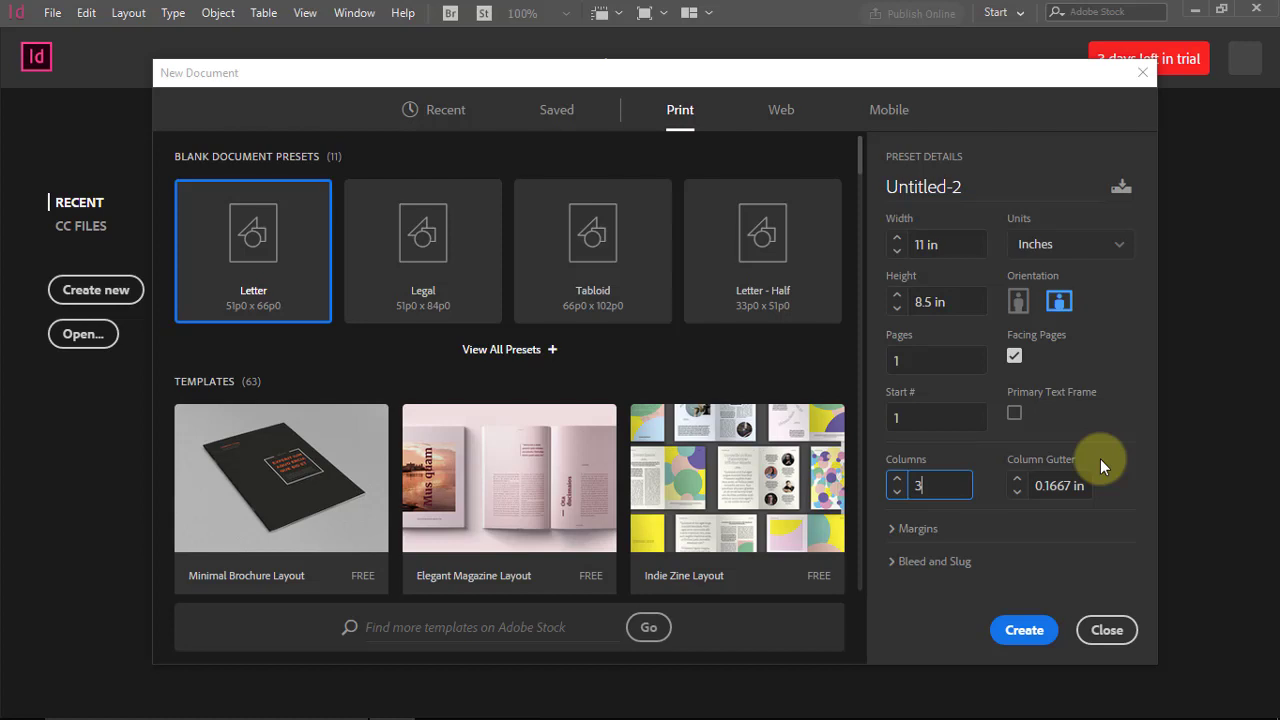
left_click(903, 530)
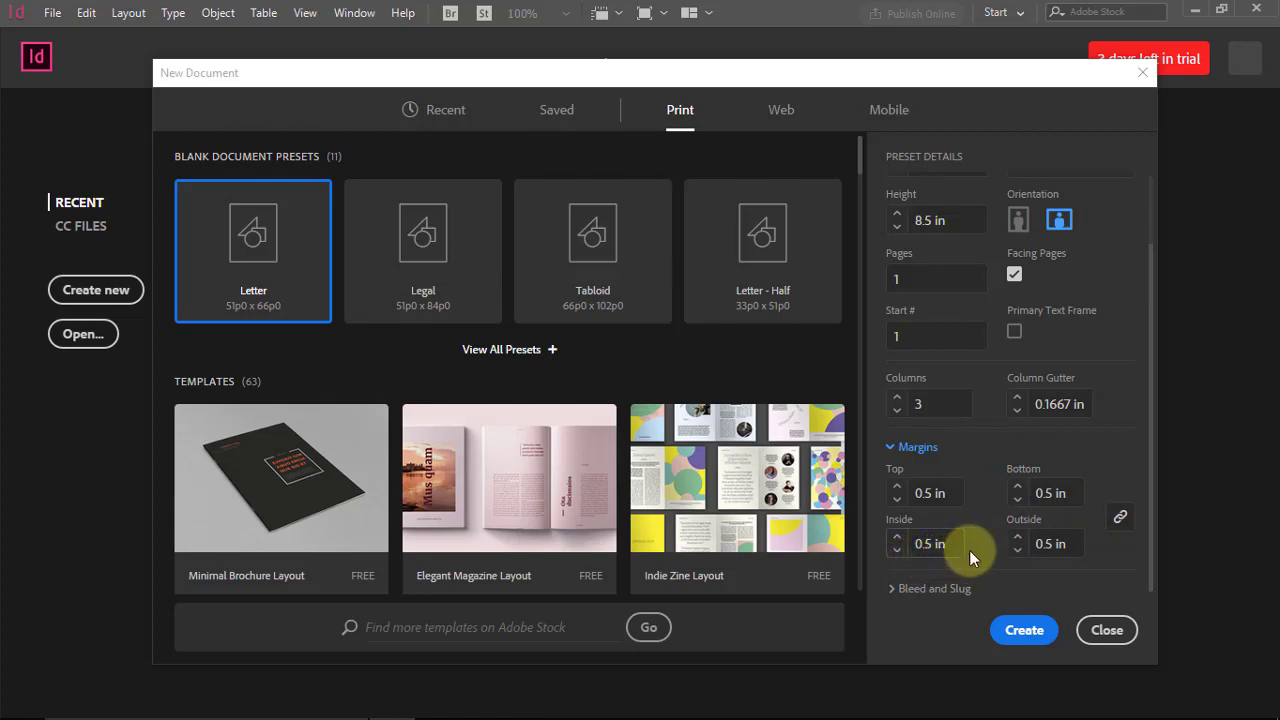
left_click(891, 458)
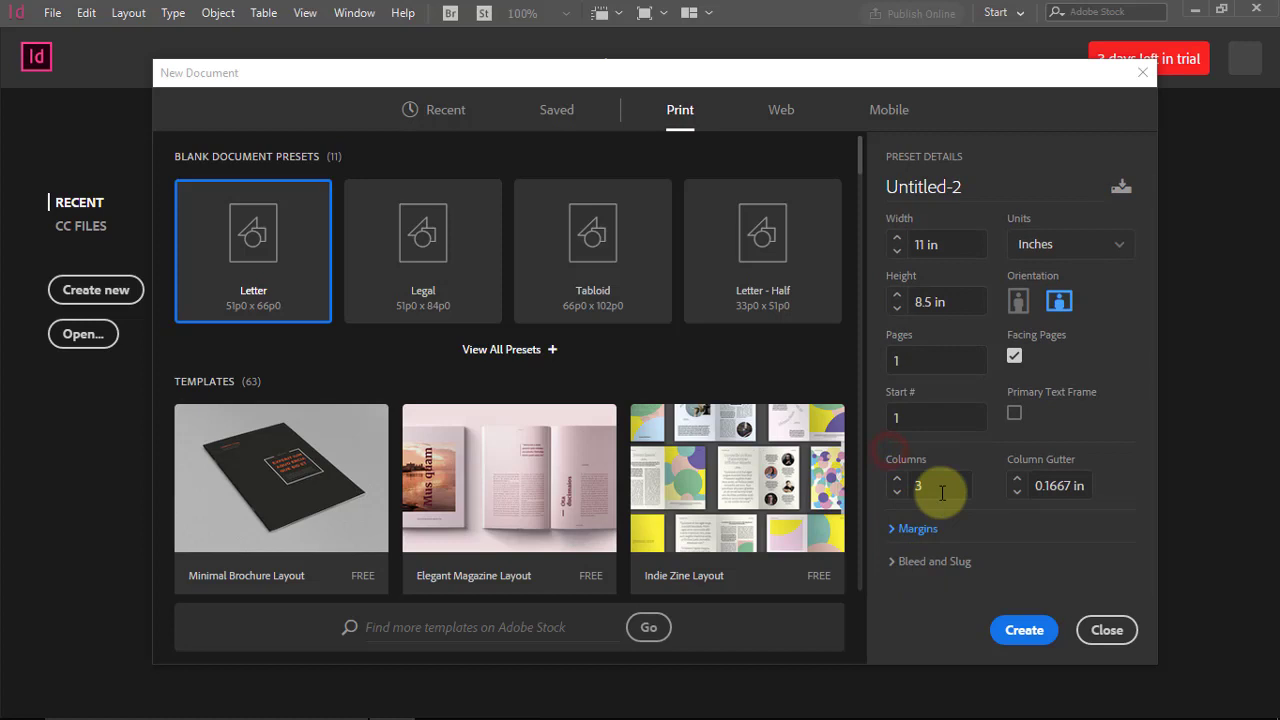
- Set the linked bleed to 0.2 in on all sides of the new document
left_click(895, 563)
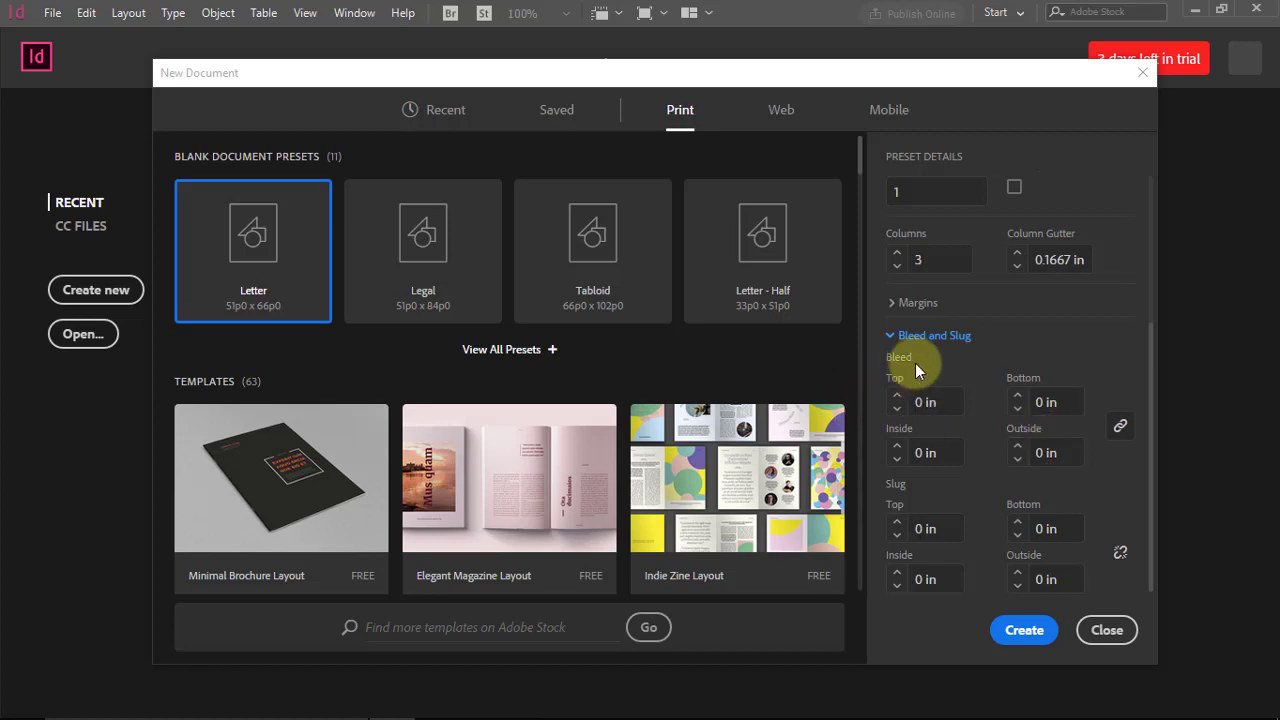
left_click(909, 402)
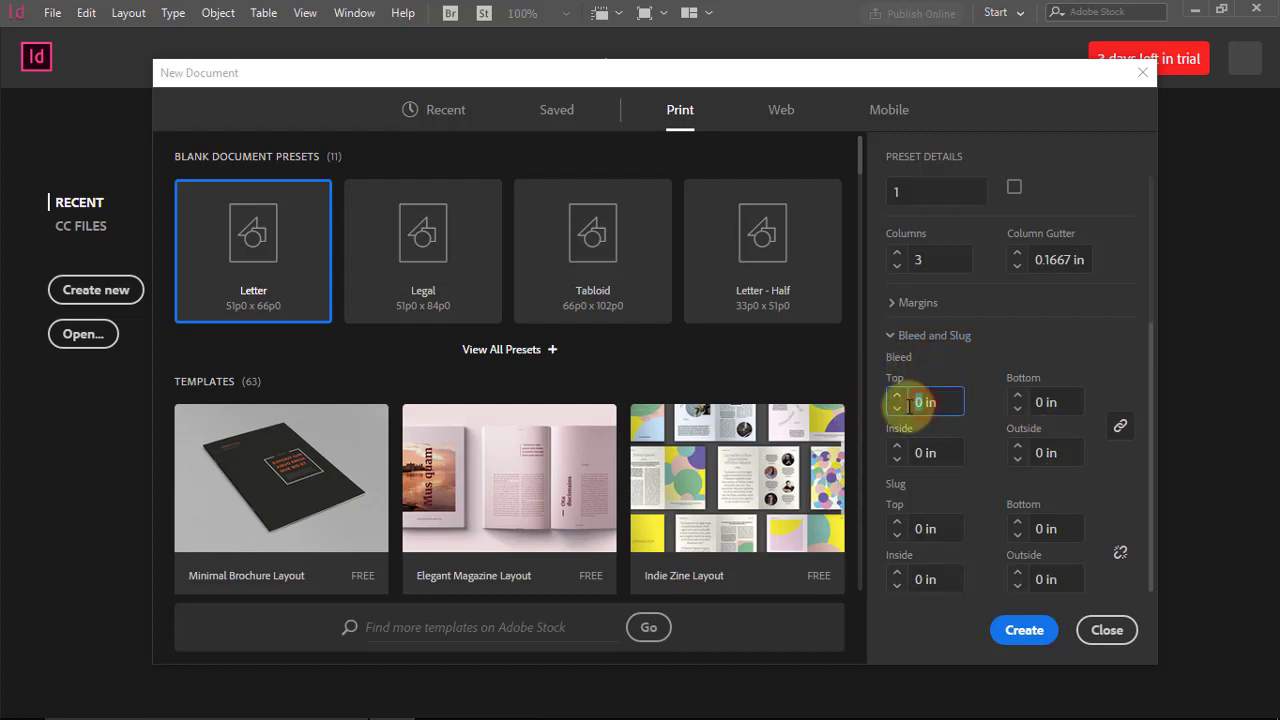
type("2")
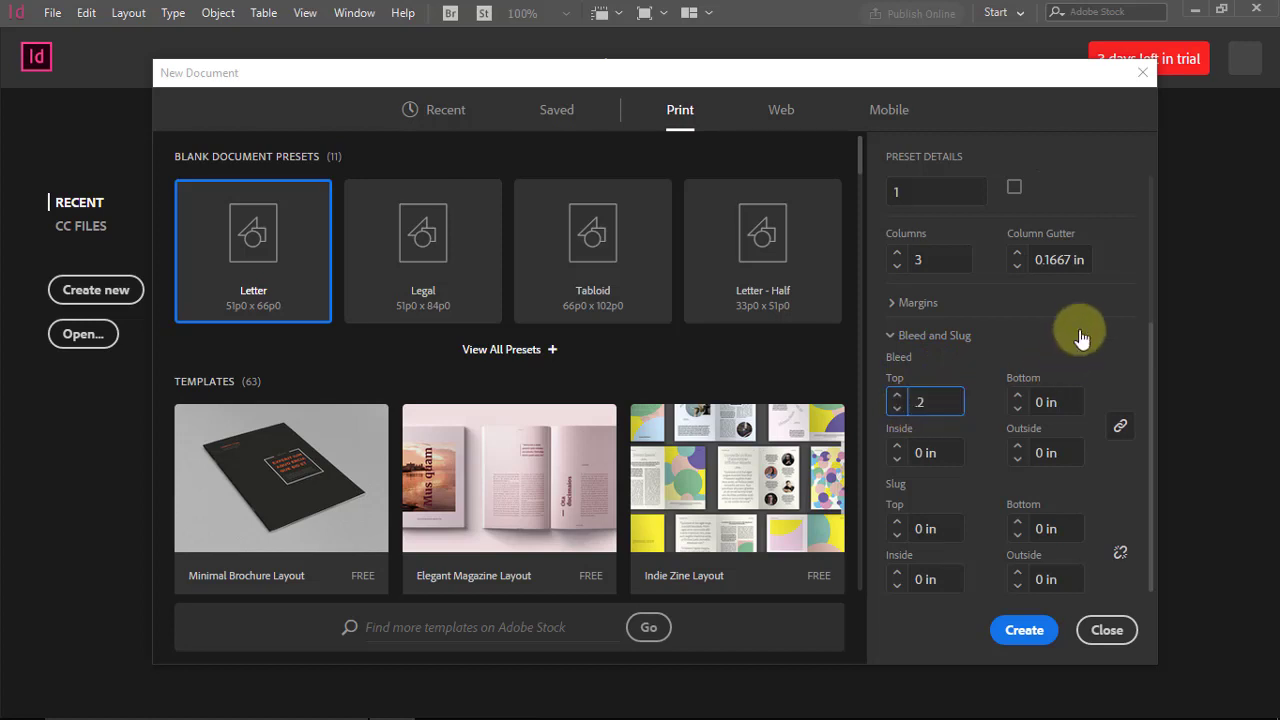
left_click(1095, 360)
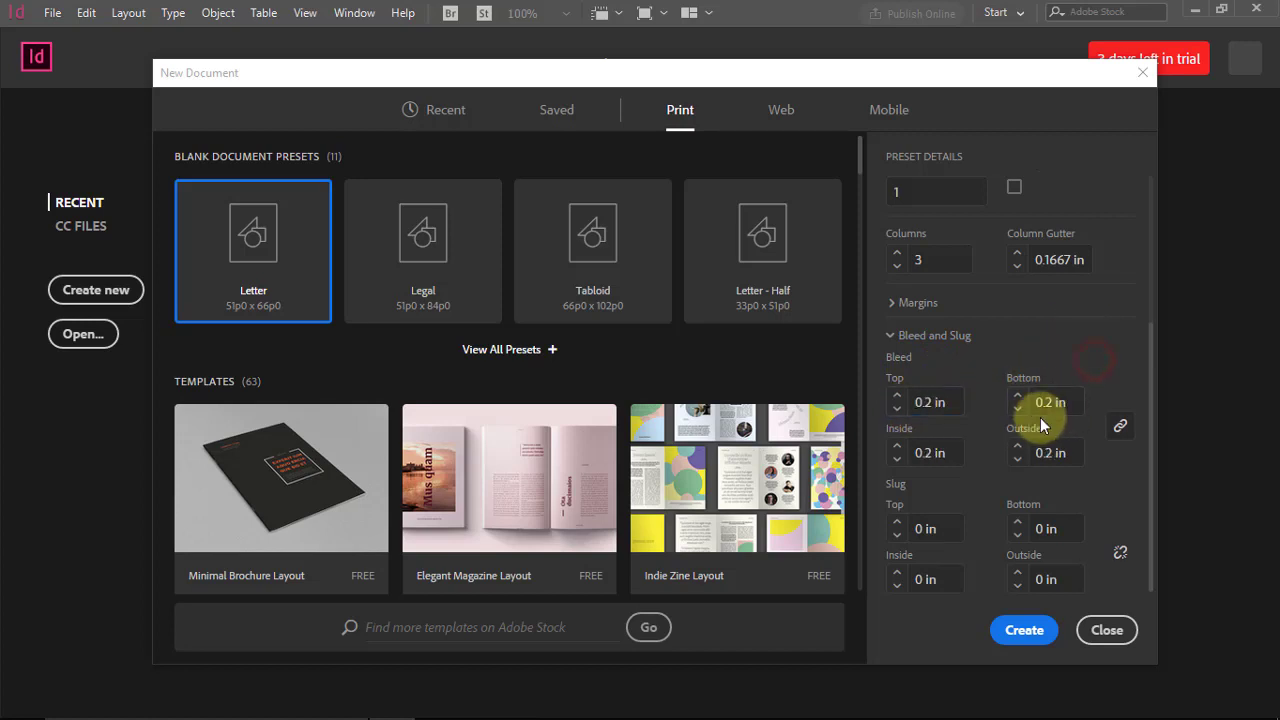
- Unlink the bleed values to set only the inside bleed to 0 in, and create the document
left_click(930, 401)
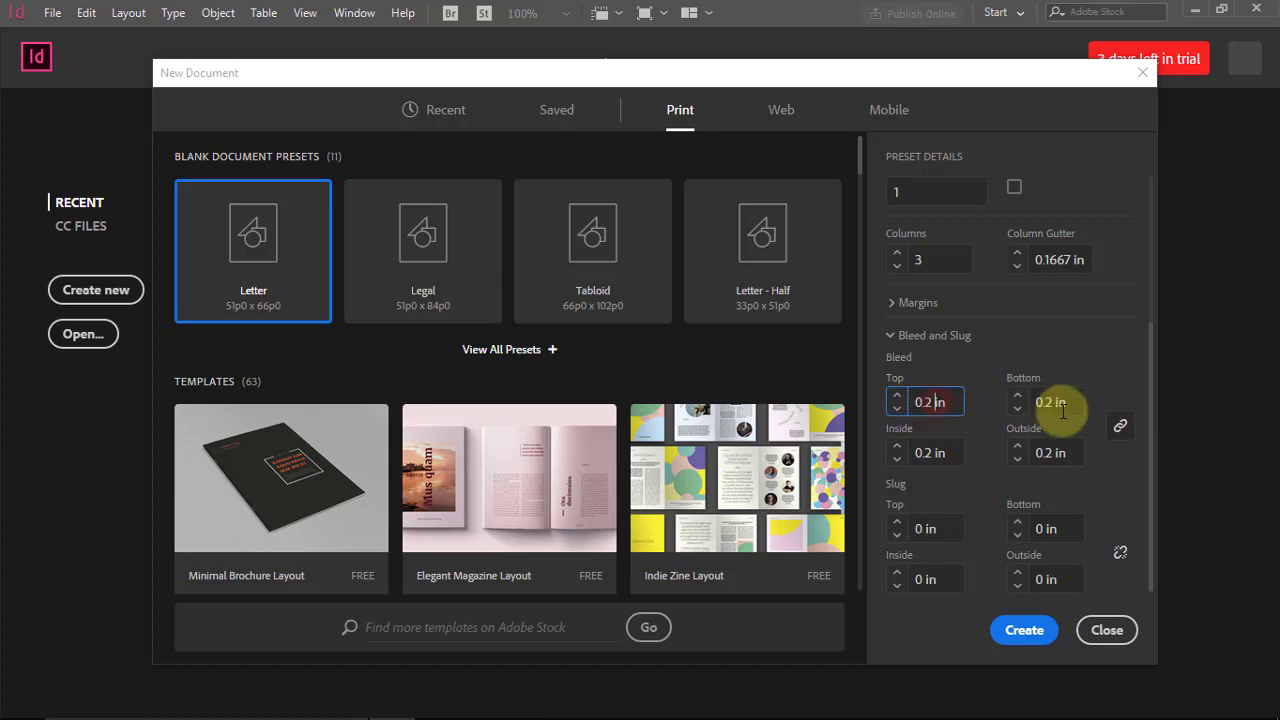
left_click(1120, 426)
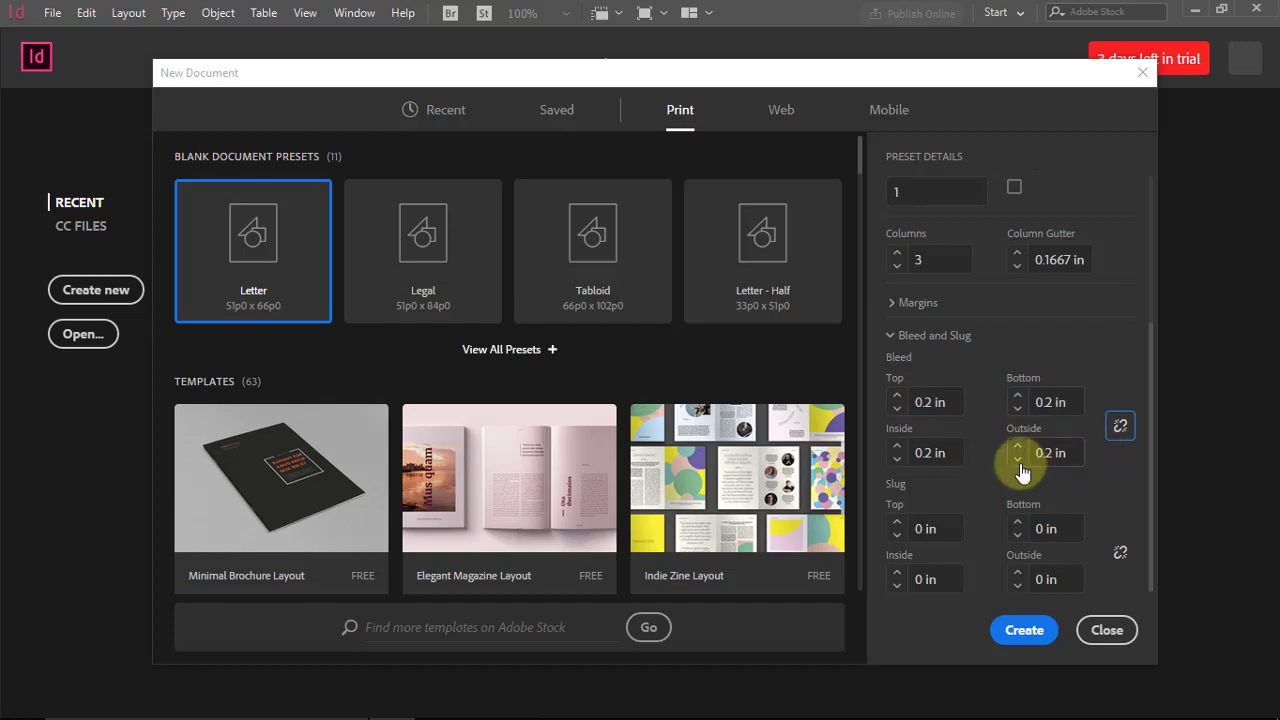
double_click(933, 455)
type("0")
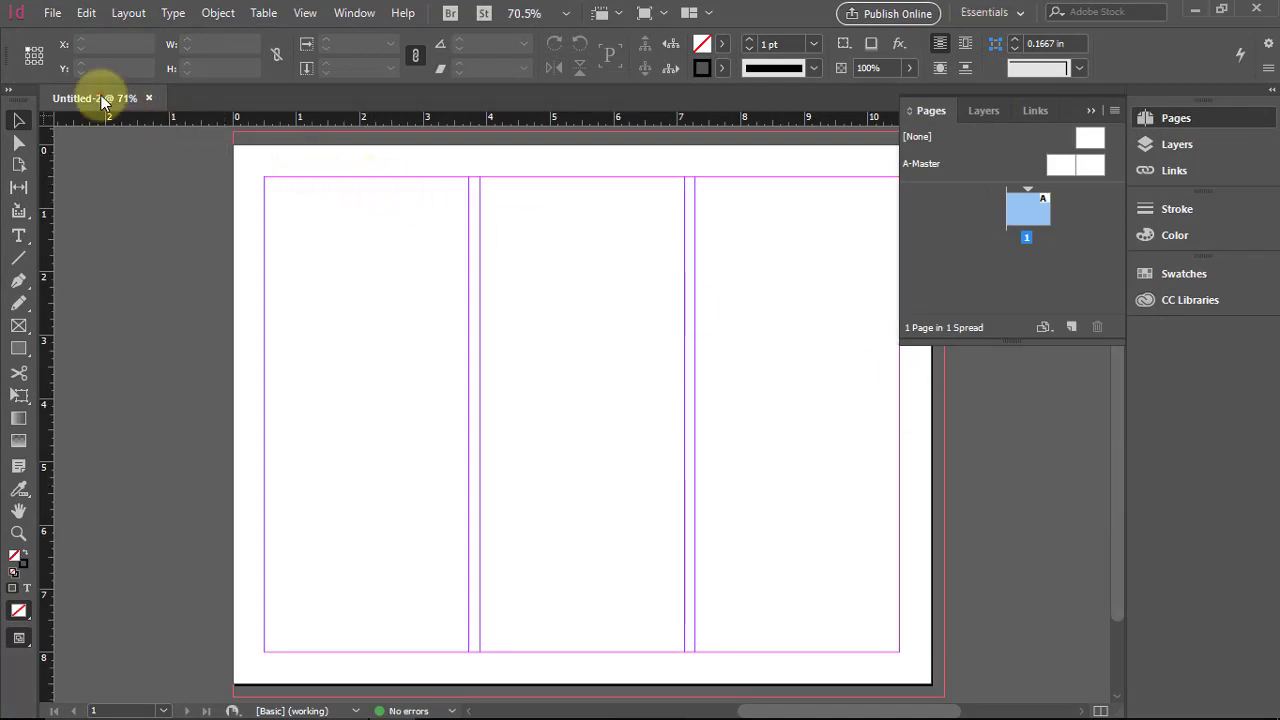
- Float the document window and arrange it so the whole page and its bleed guides show at 50% zoom
left_click_drag(105, 98, 156, 120)
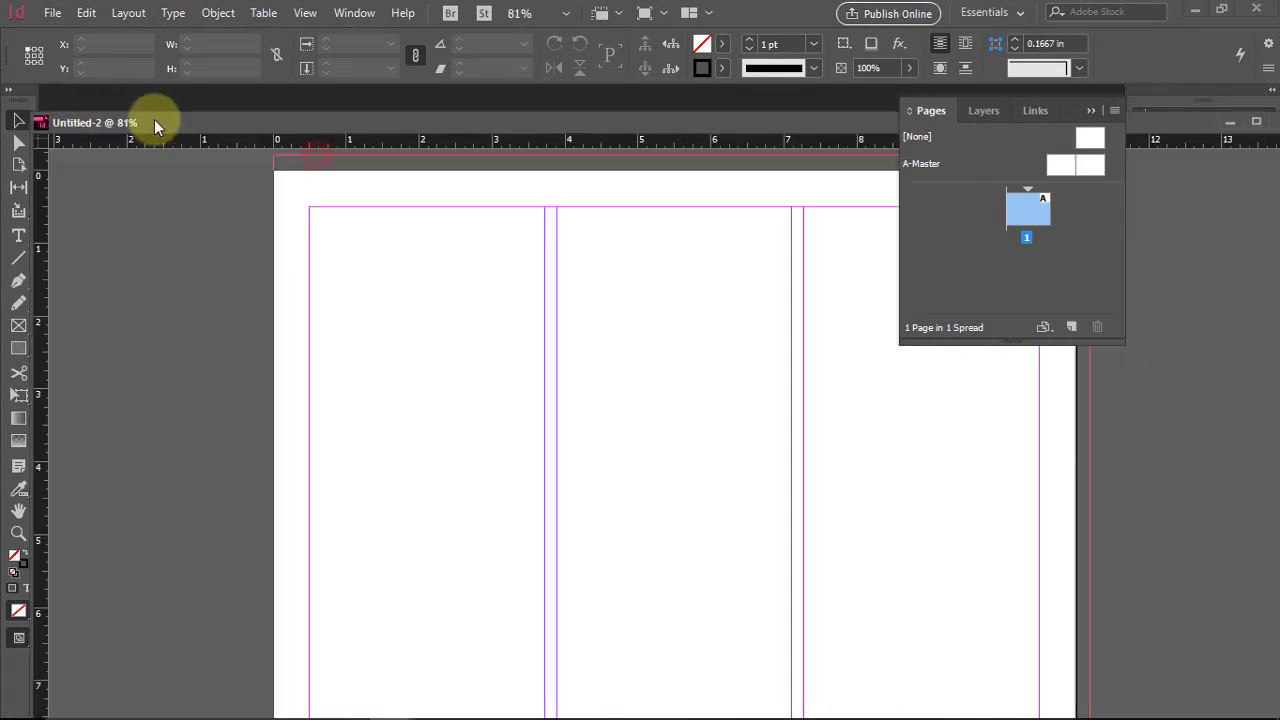
key("ctrl+minus")
key("ctrl+minus")
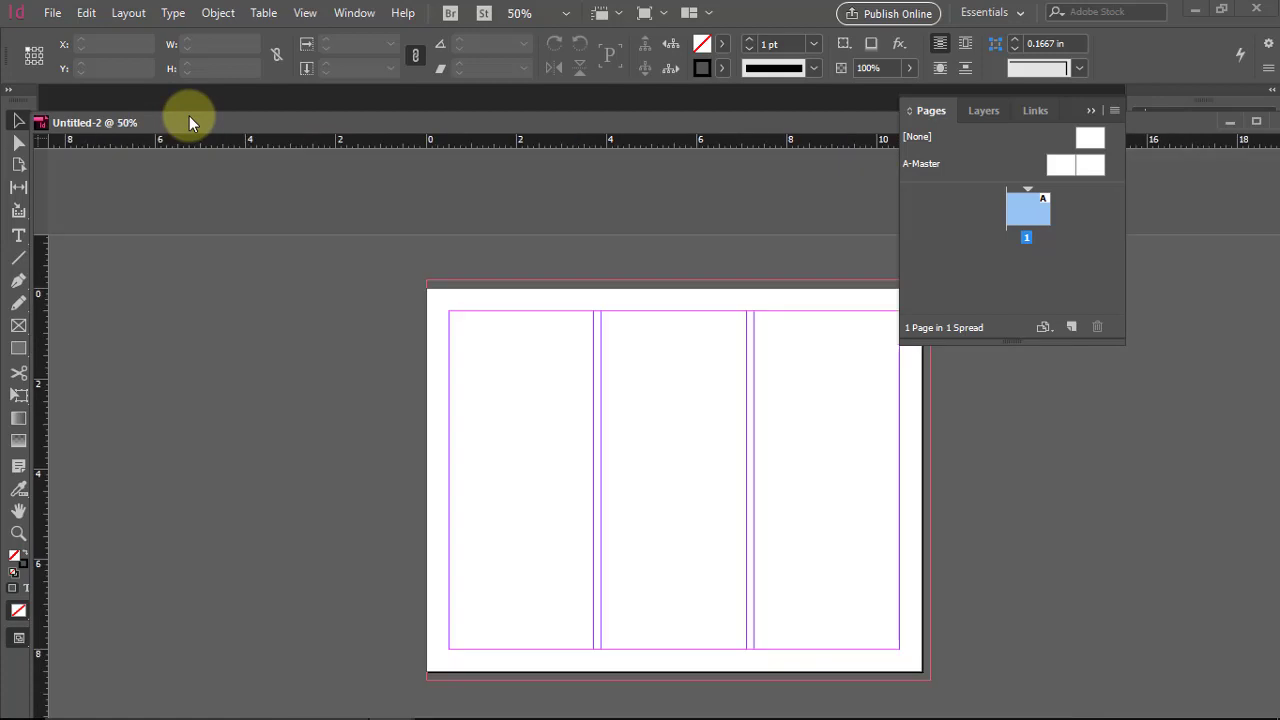
left_click_drag(257, 122, 271, 120)
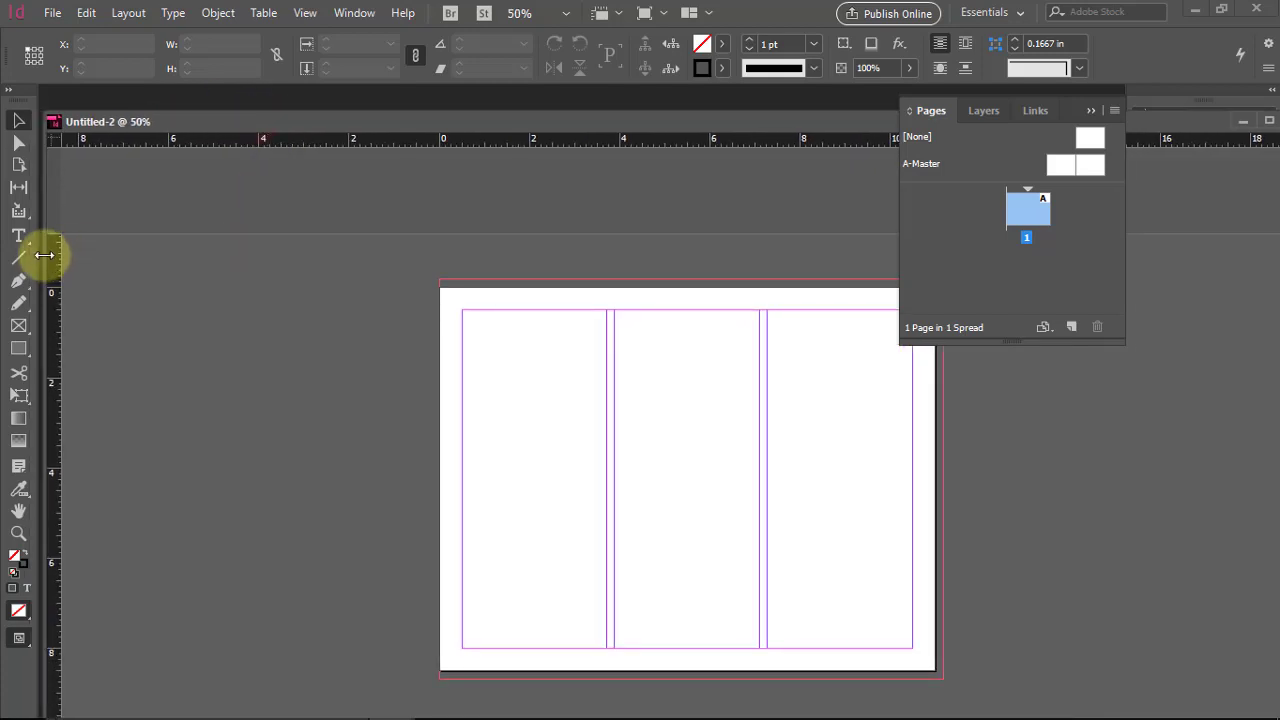
left_click_drag(51, 260, 240, 262)
left_click_drag(547, 127, 347, 108)
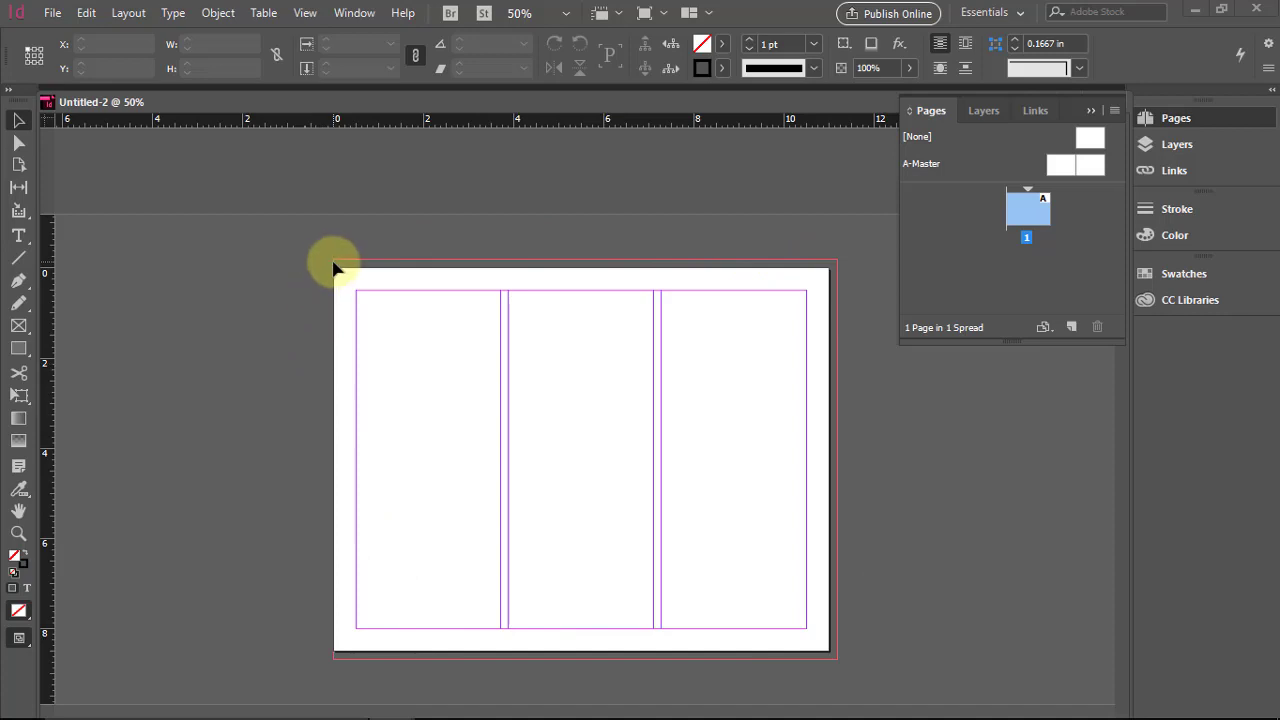
- Set the inside bleed to 0.2 in in the existing document's Document Setup
left_click(51, 12)
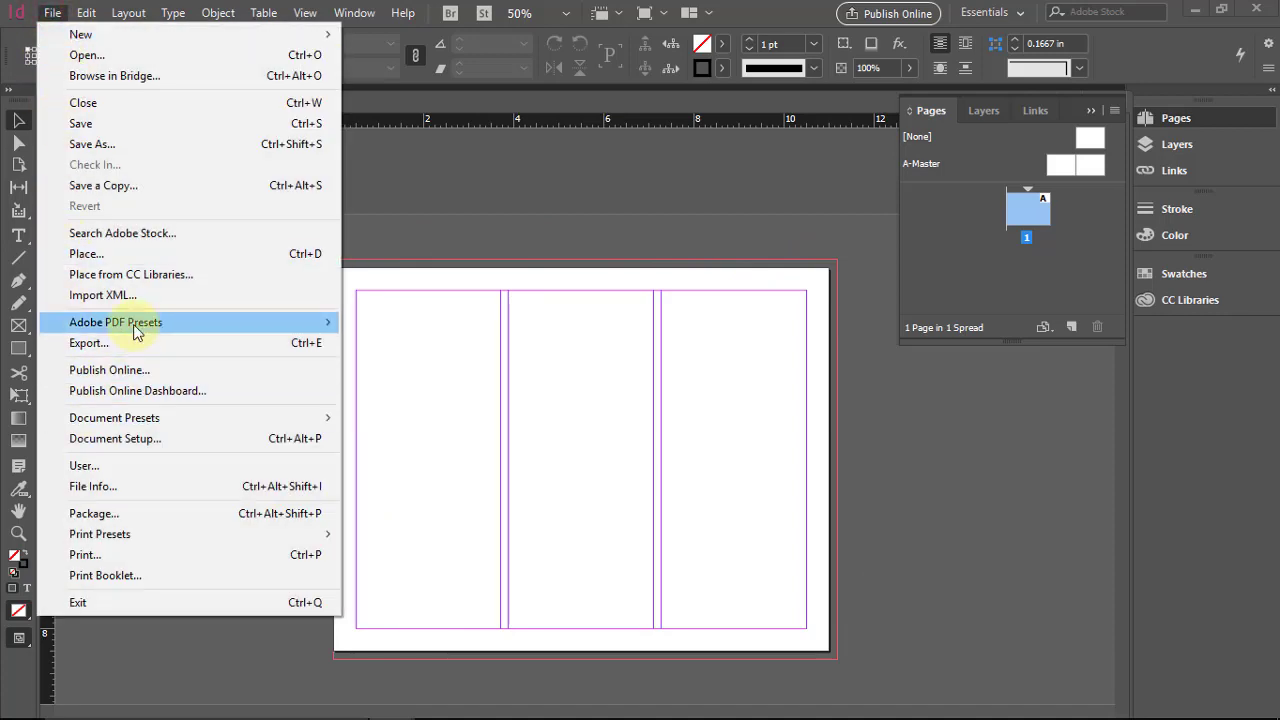
left_click(115, 440)
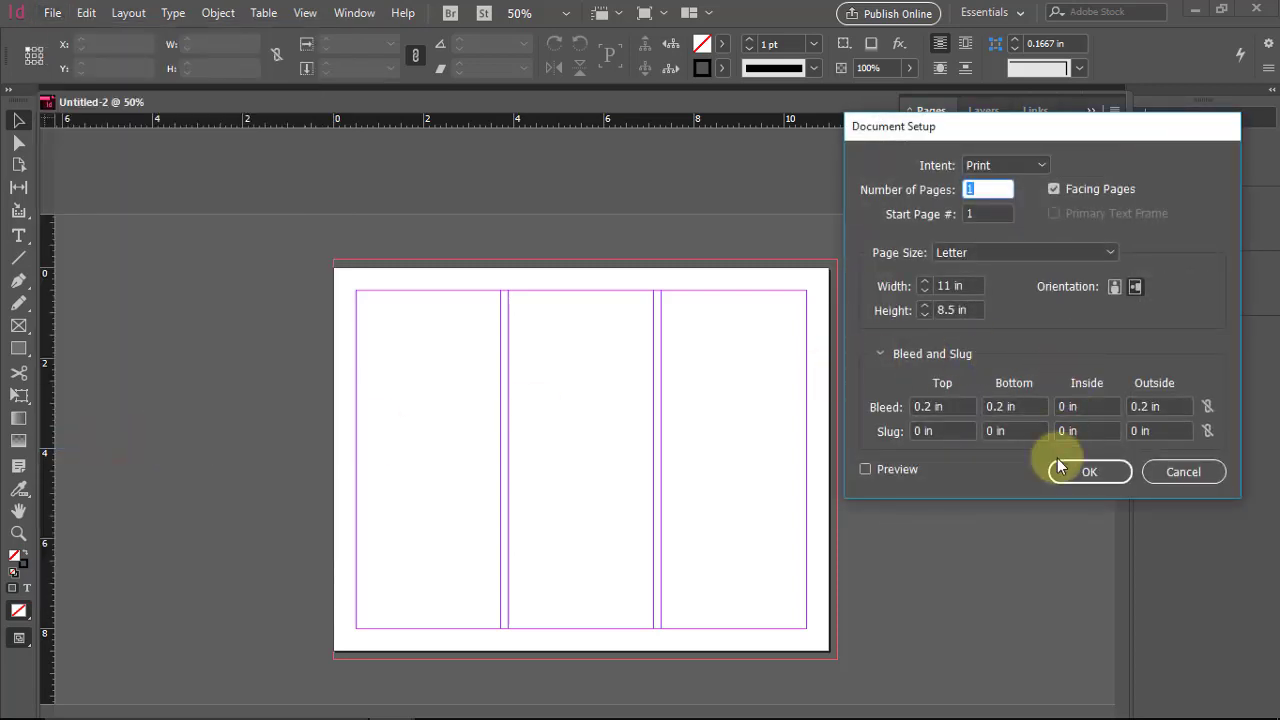
left_click_drag(1096, 131, 1044, 125)
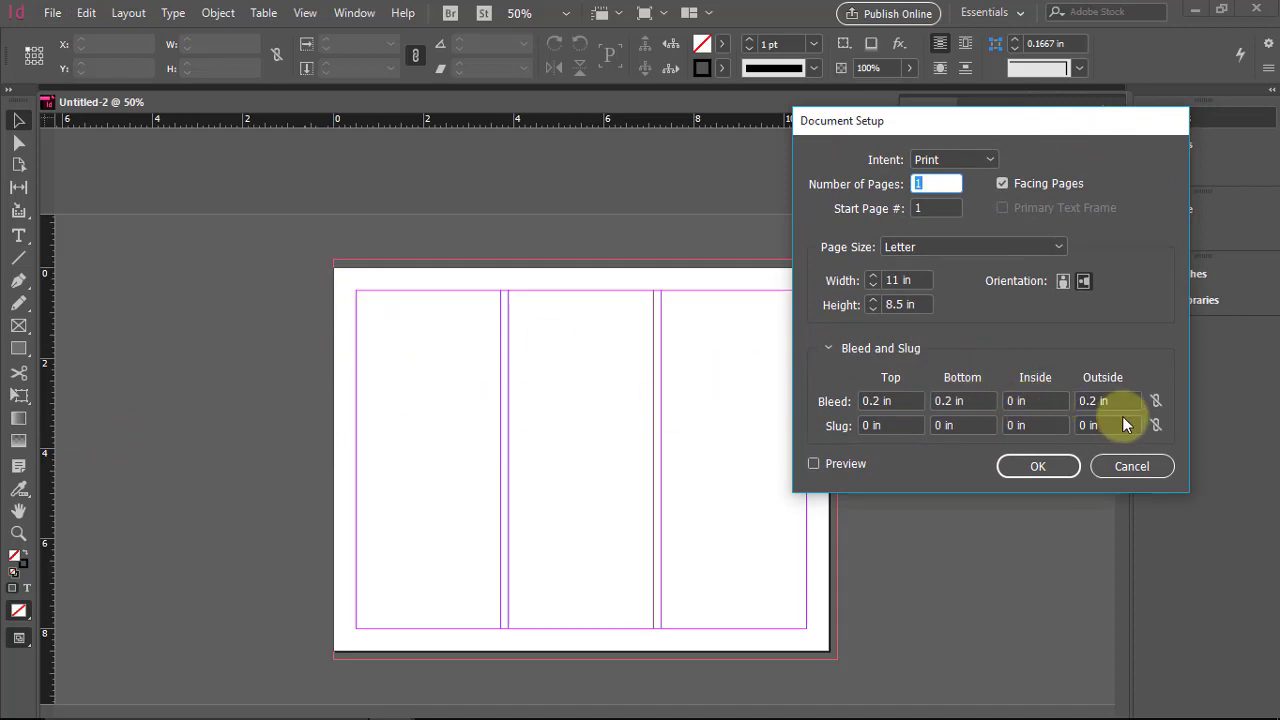
double_click(1029, 402)
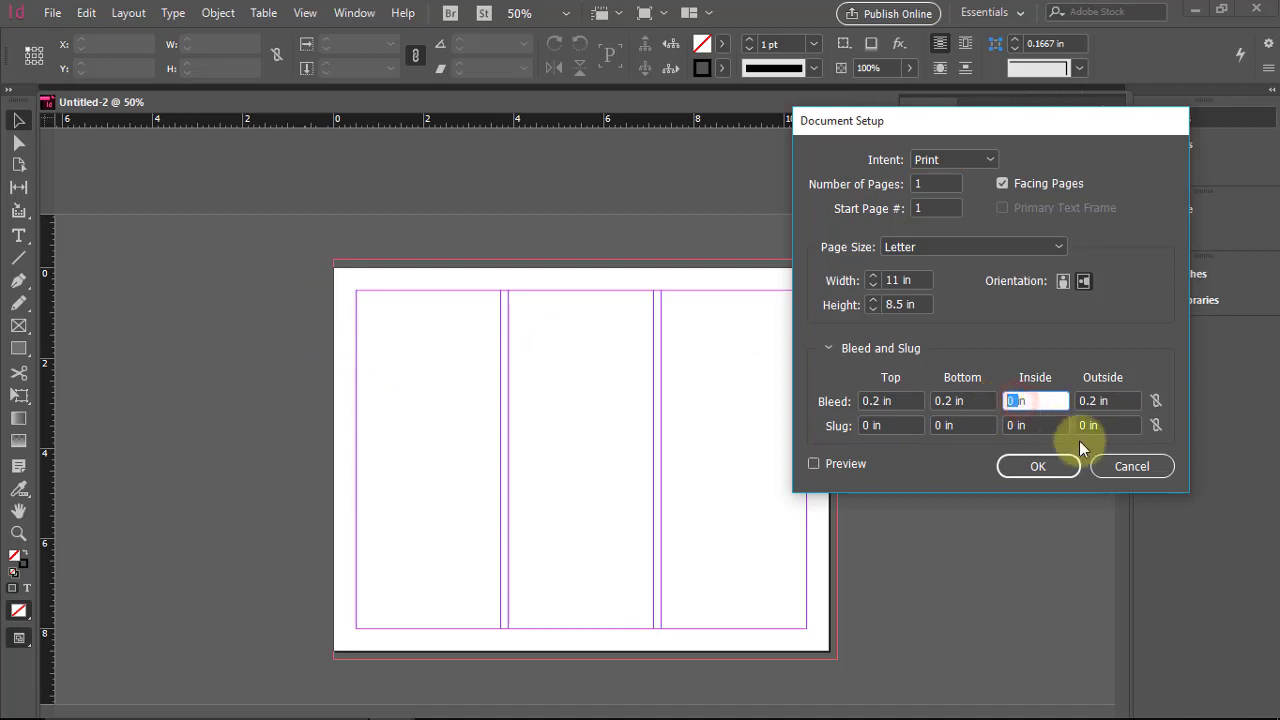
type("0.2")
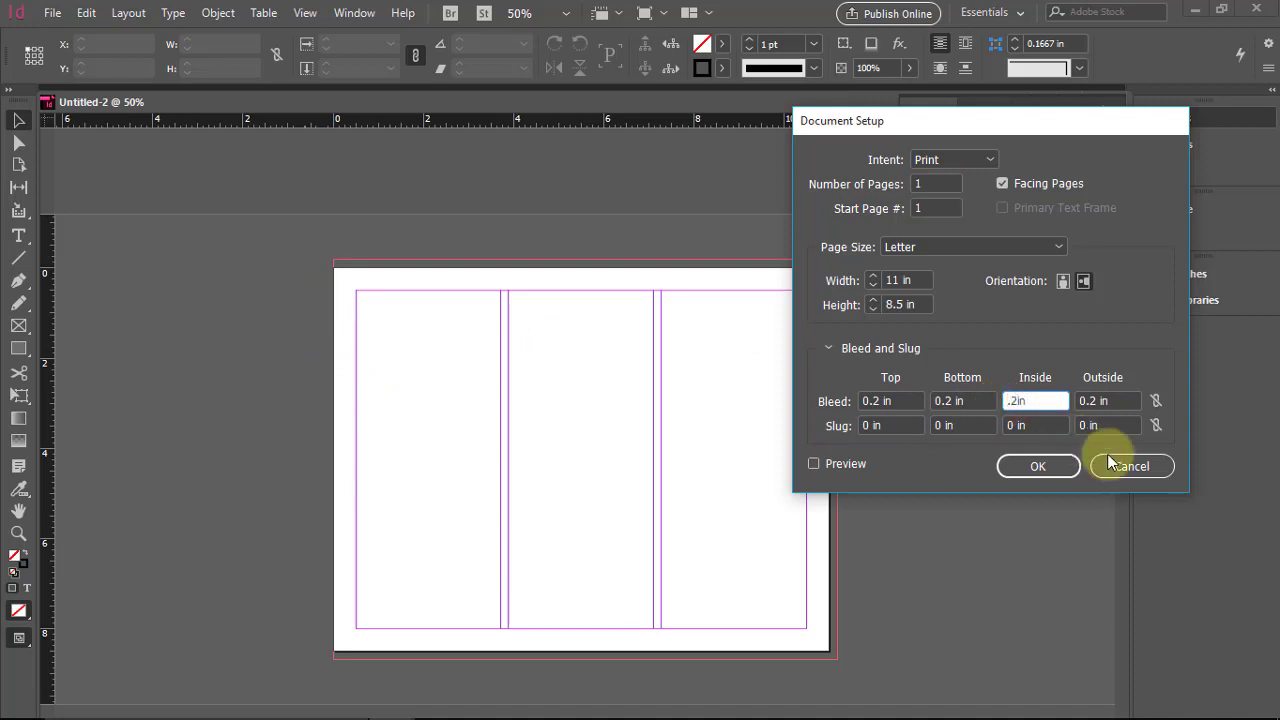
left_click(1041, 462)
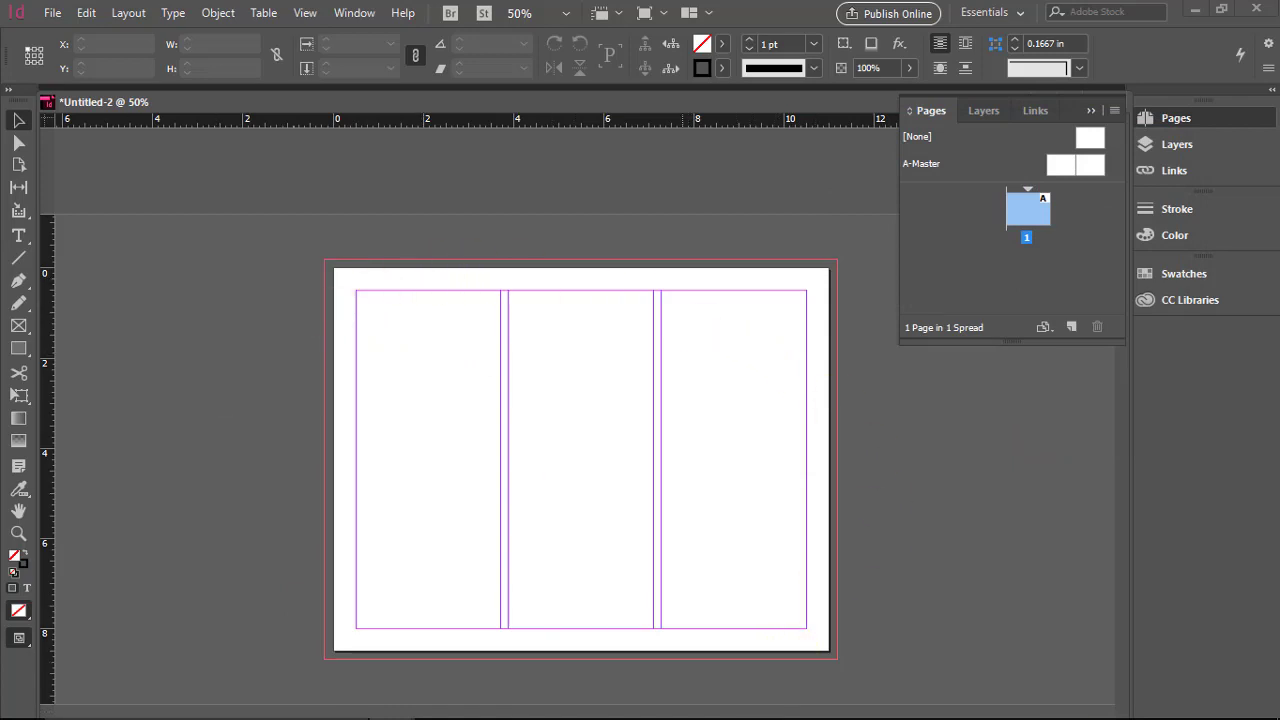
- Add a 0.2 in slug along the bottom of the page through Document Setup
left_click(52, 12)
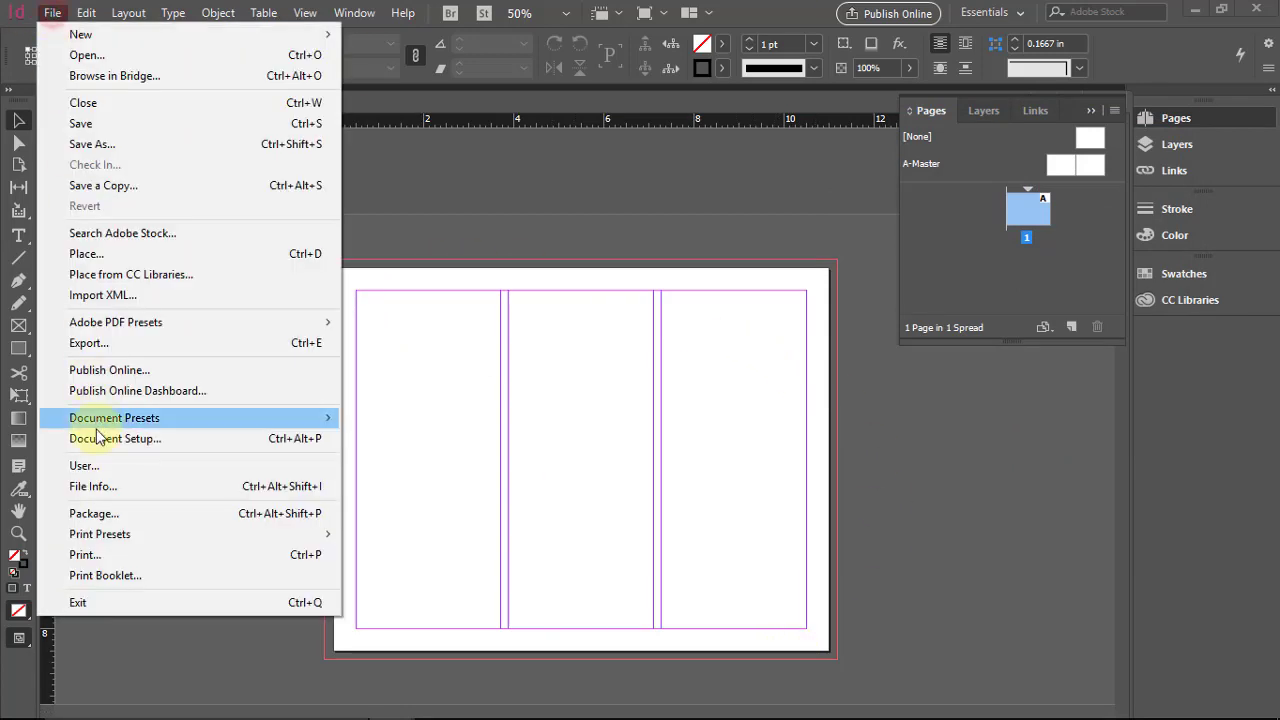
left_click(105, 440)
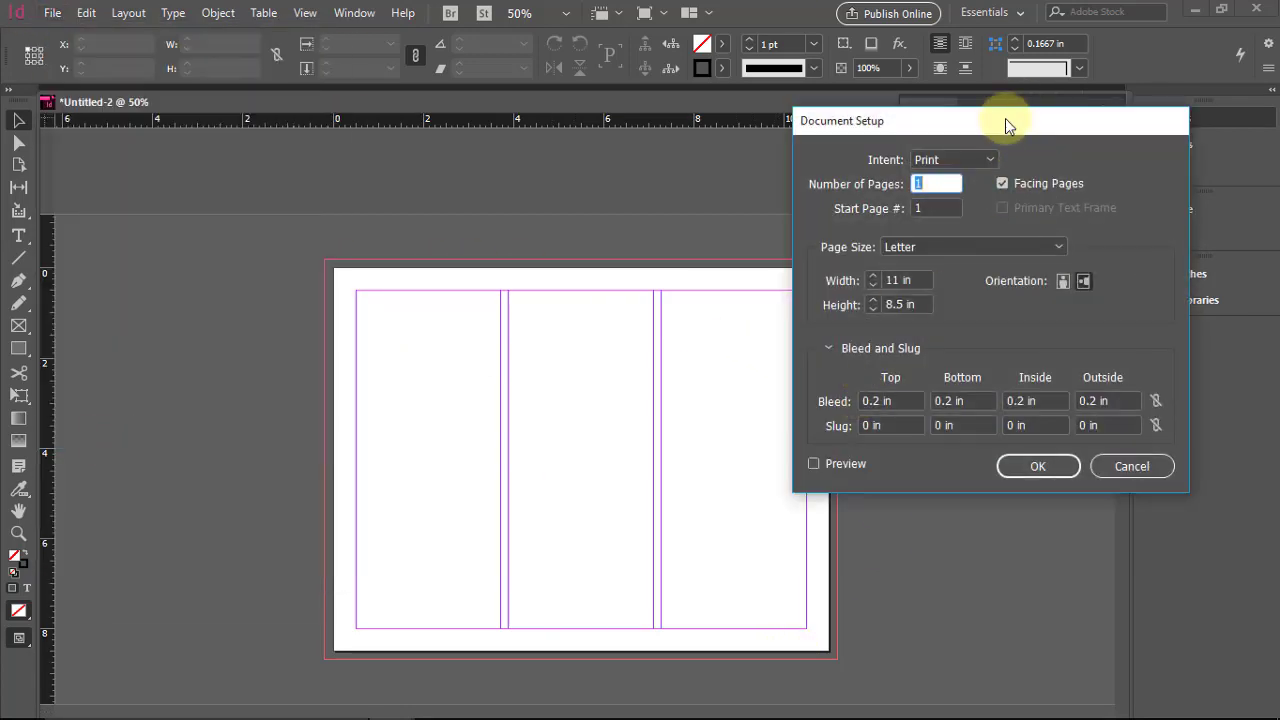
left_click_drag(1005, 118, 1088, 94)
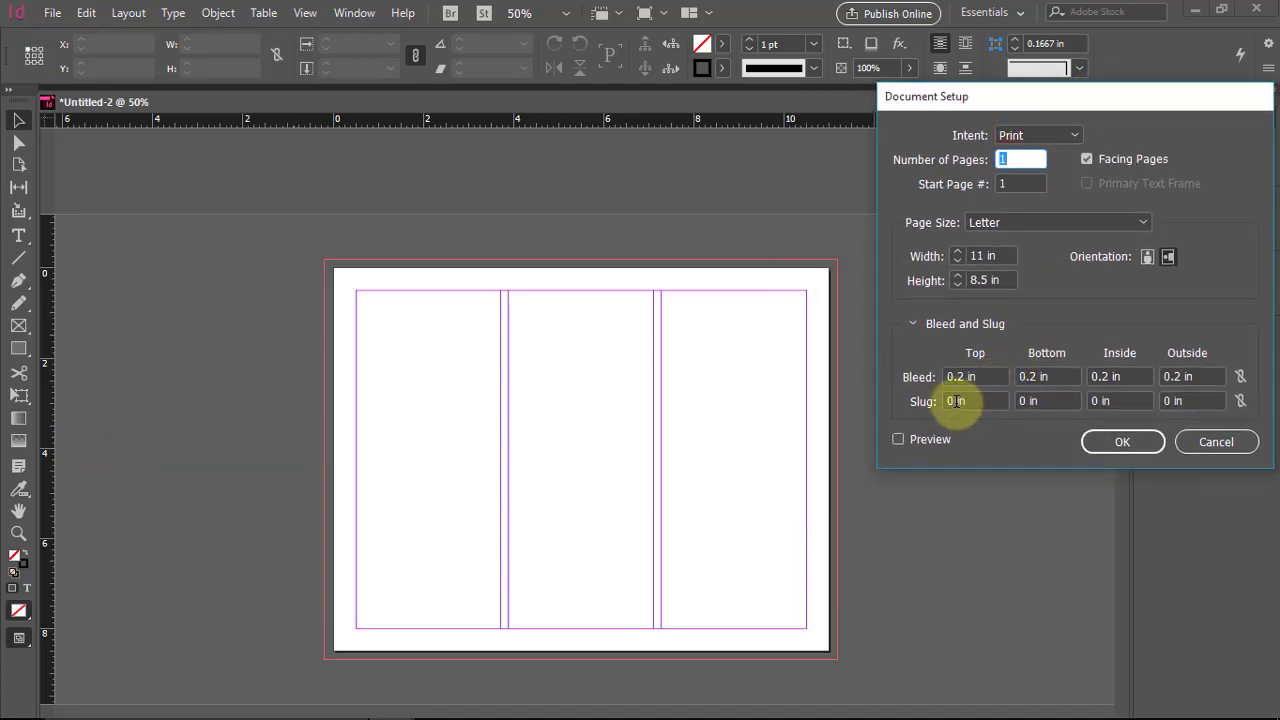
left_click_drag(963, 402, 945, 400)
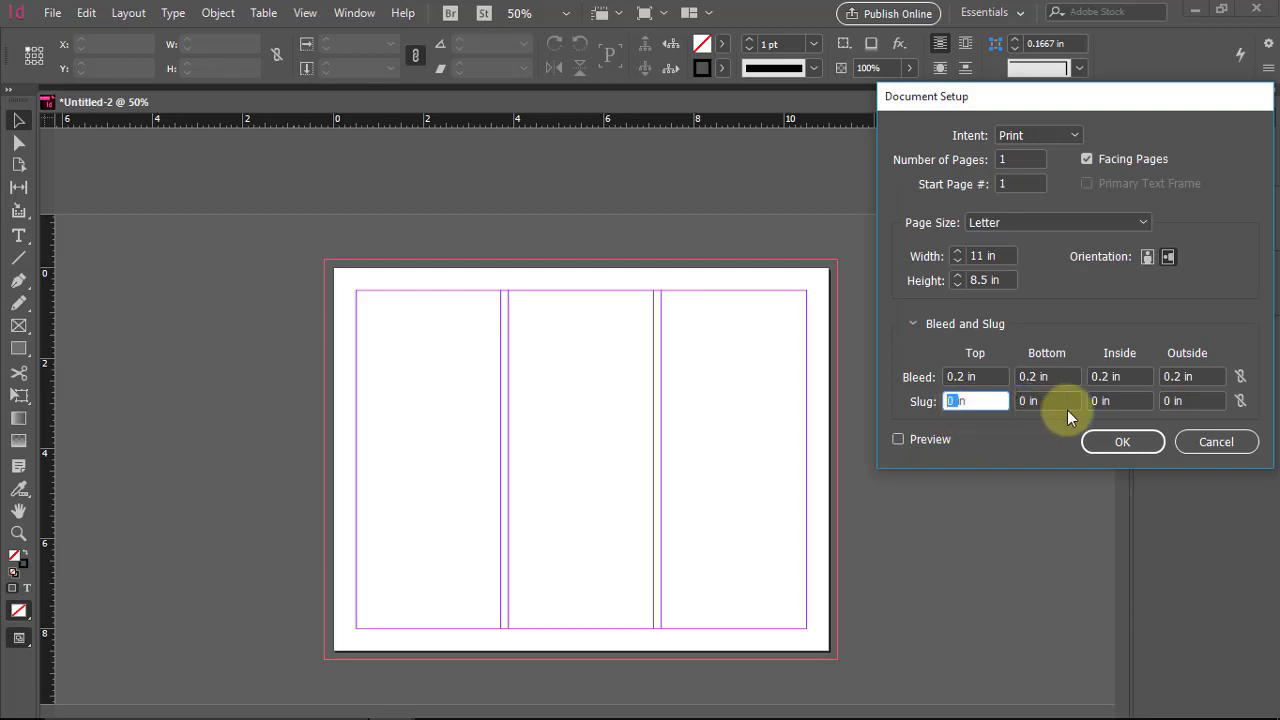
left_click_drag(1030, 401, 1016, 401)
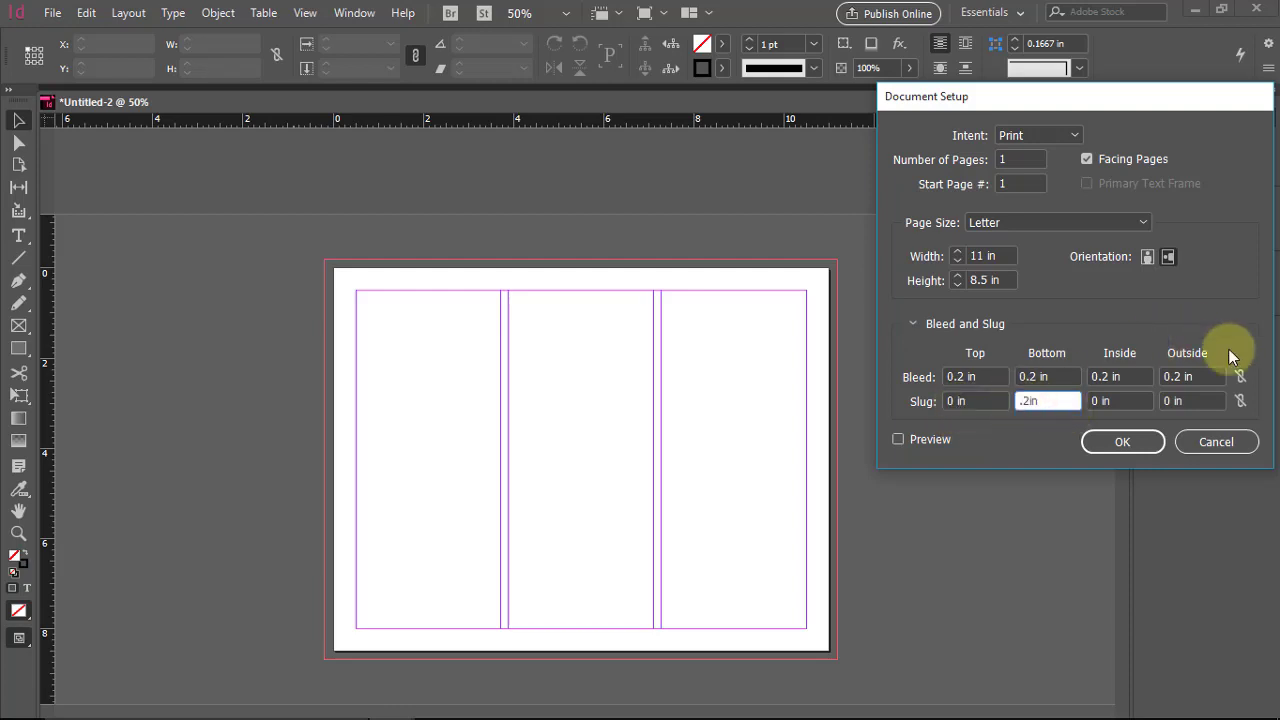
left_click(1137, 439)
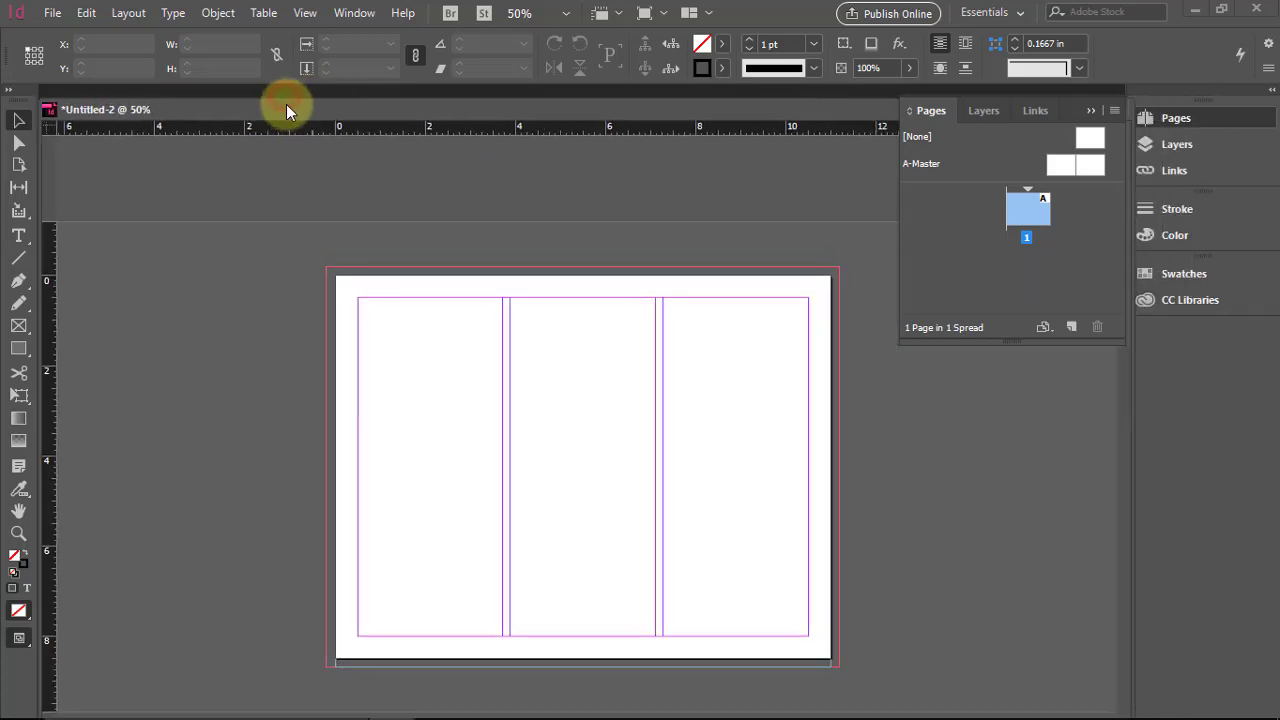
- Activate the Page, Gap and Content Collector tools in turn to examine the options each one offers
left_click_drag(285, 104, 300, 102)
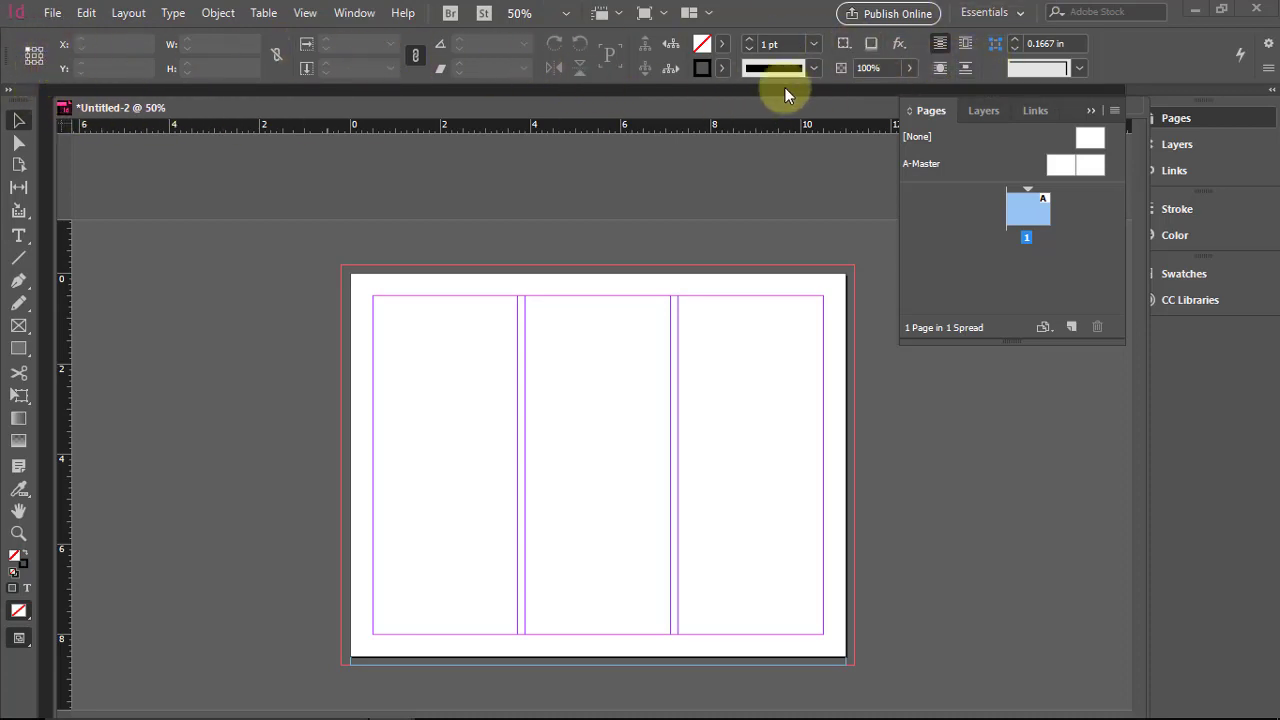
left_click(21, 167)
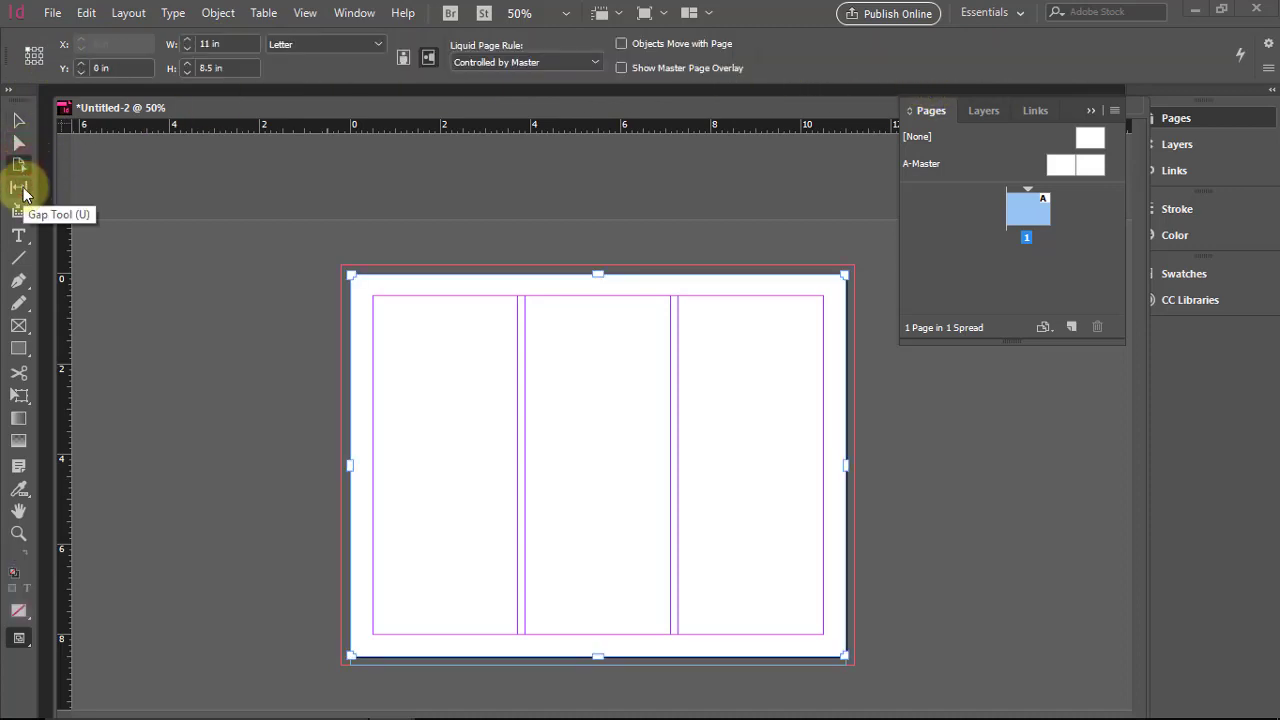
left_click(22, 189)
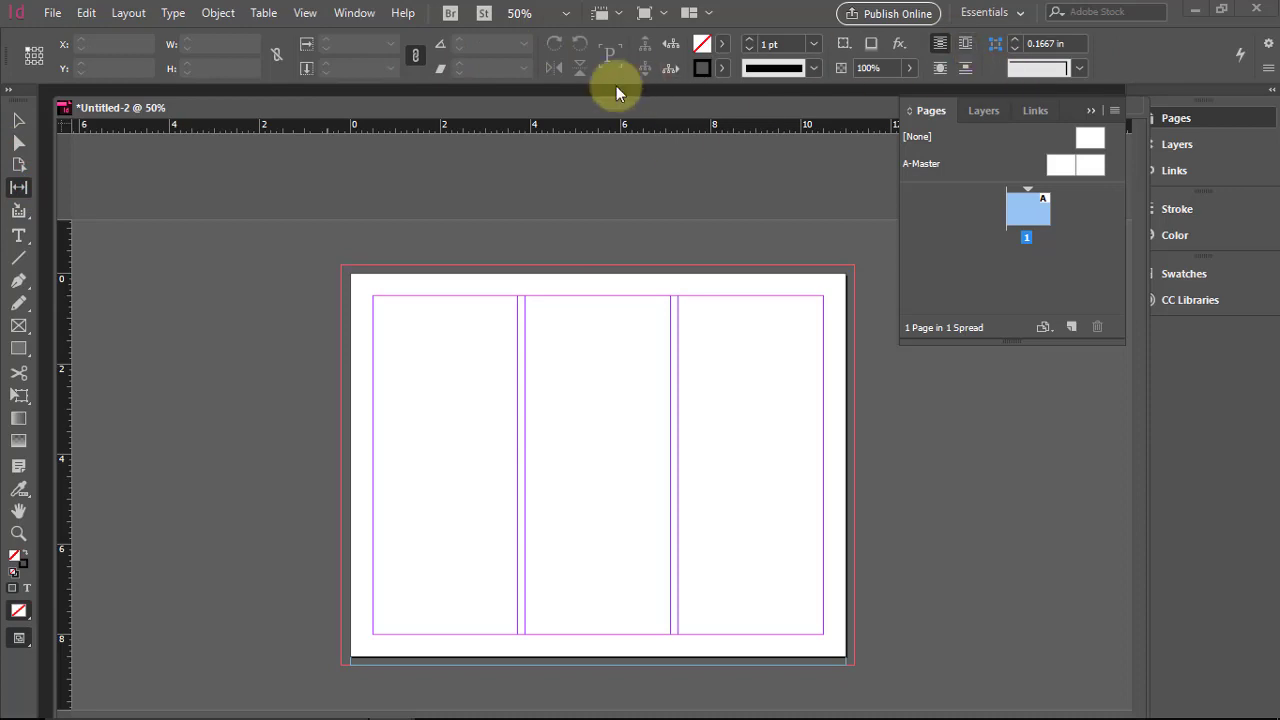
left_click(19, 211)
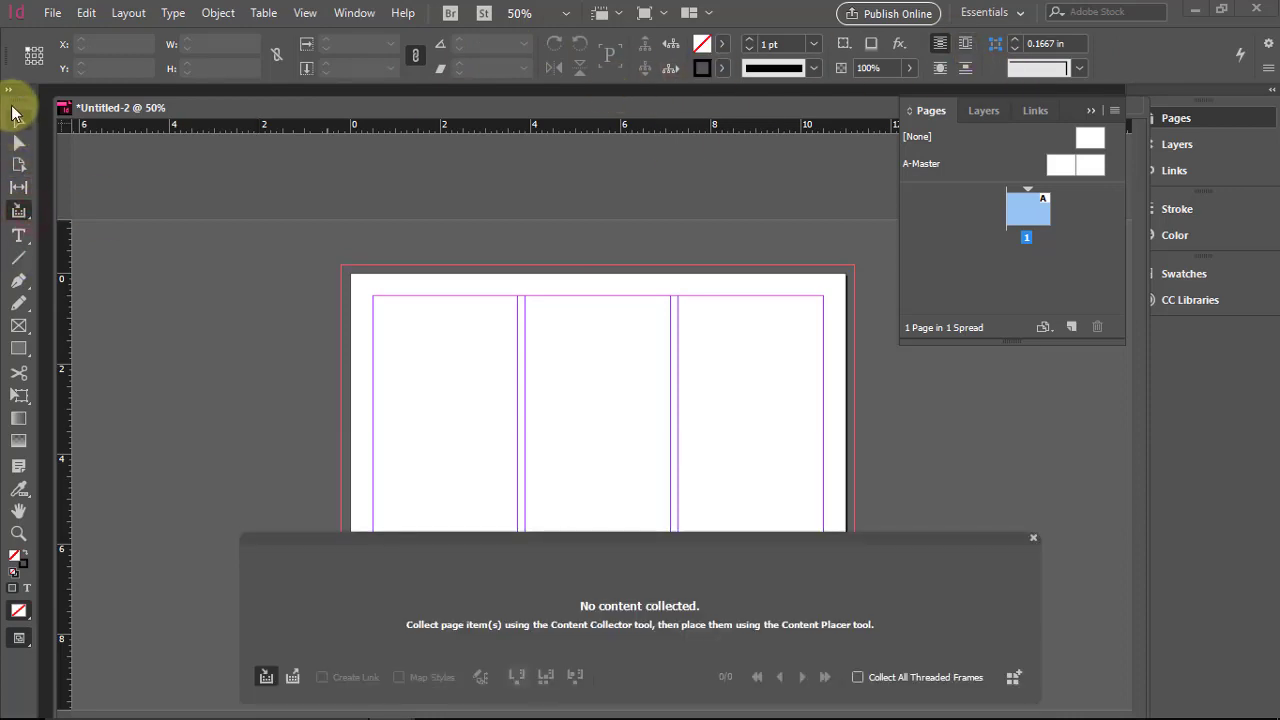
- Detach the toolbox from its dock and cycle its layout through two columns and one column to a single horizontal row
left_click(7, 91)
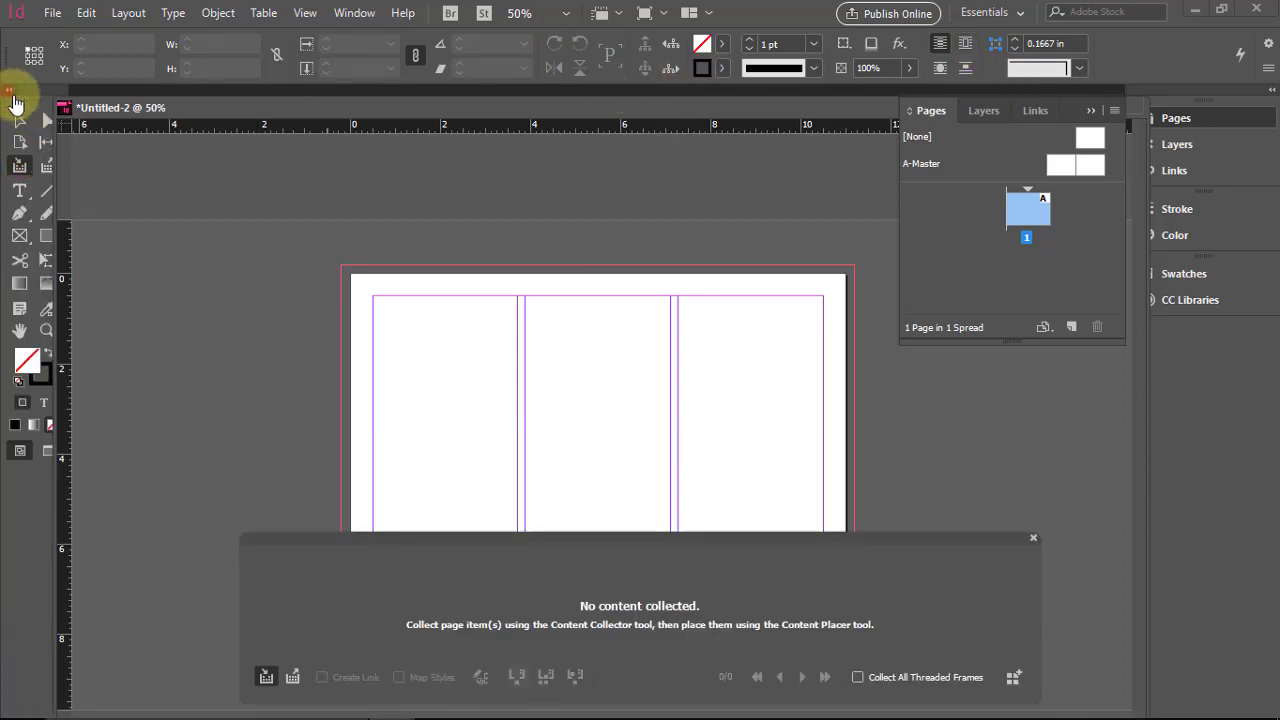
left_click_drag(34, 90, 30, 118)
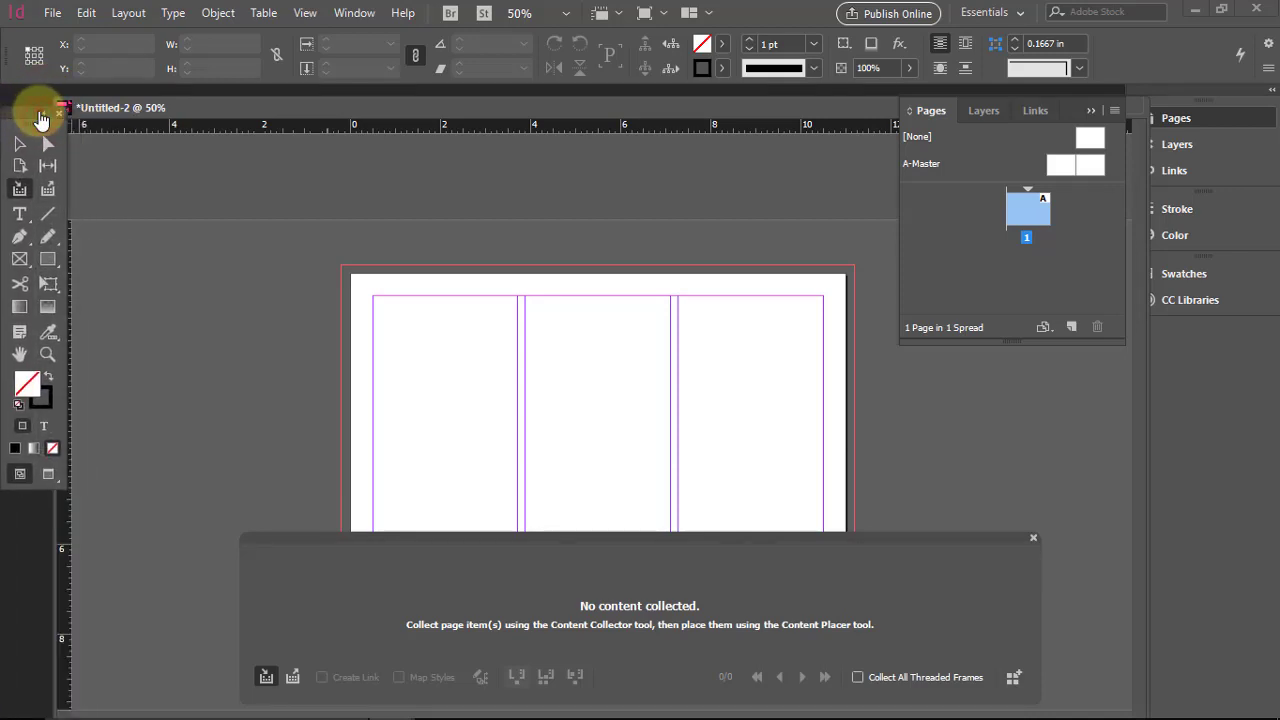
left_click(24, 115)
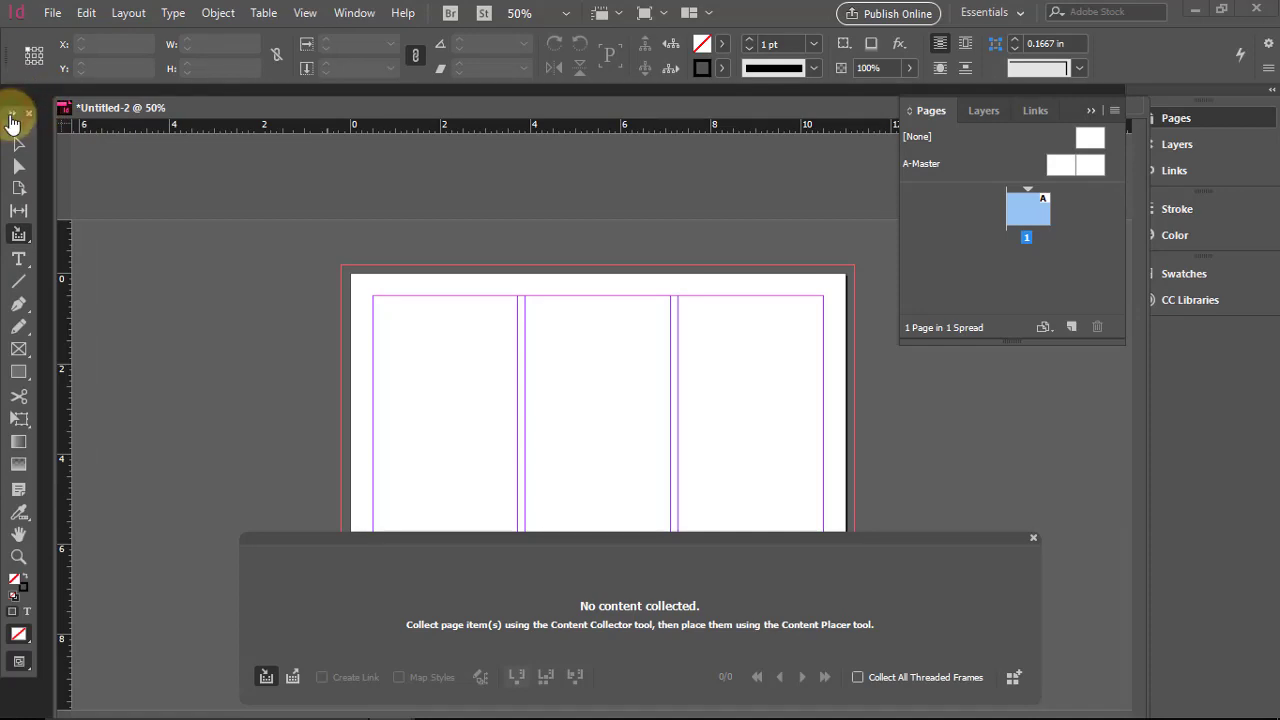
left_click(12, 120)
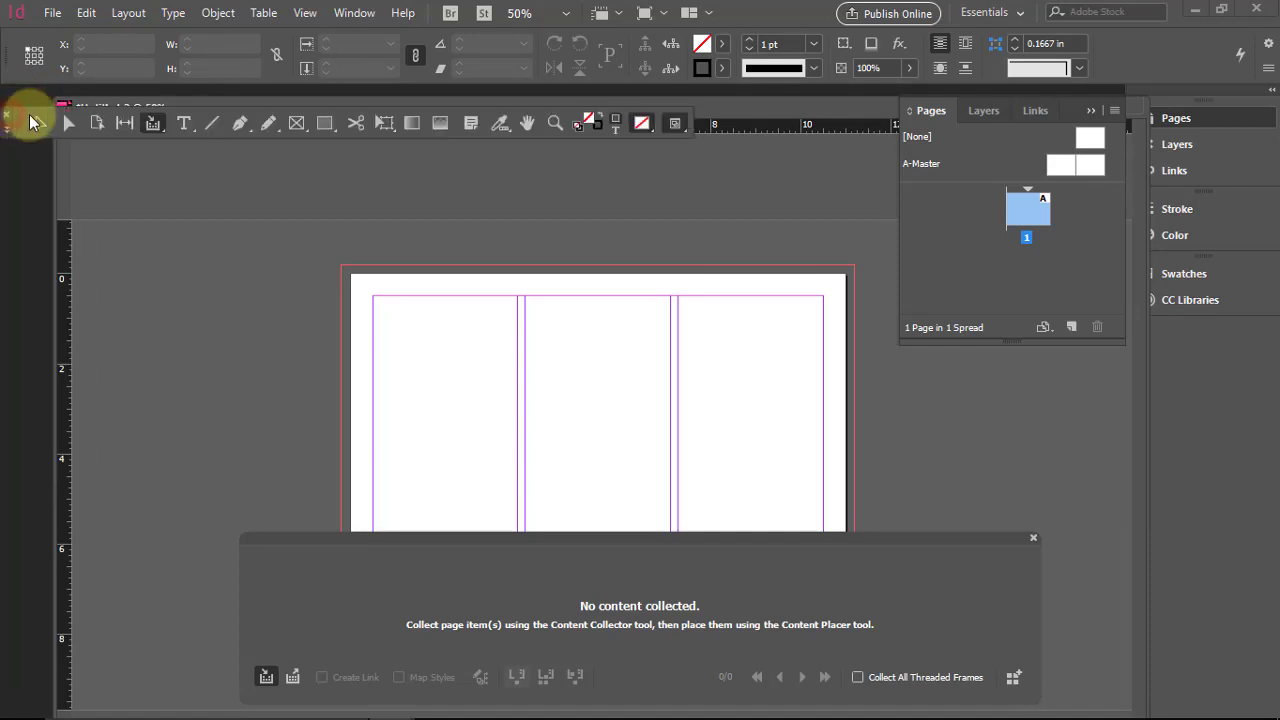
- Cycle the floating toolbox through its one-column, horizontal and two-column layouts, and dock it again in two columns
left_click(10, 128)
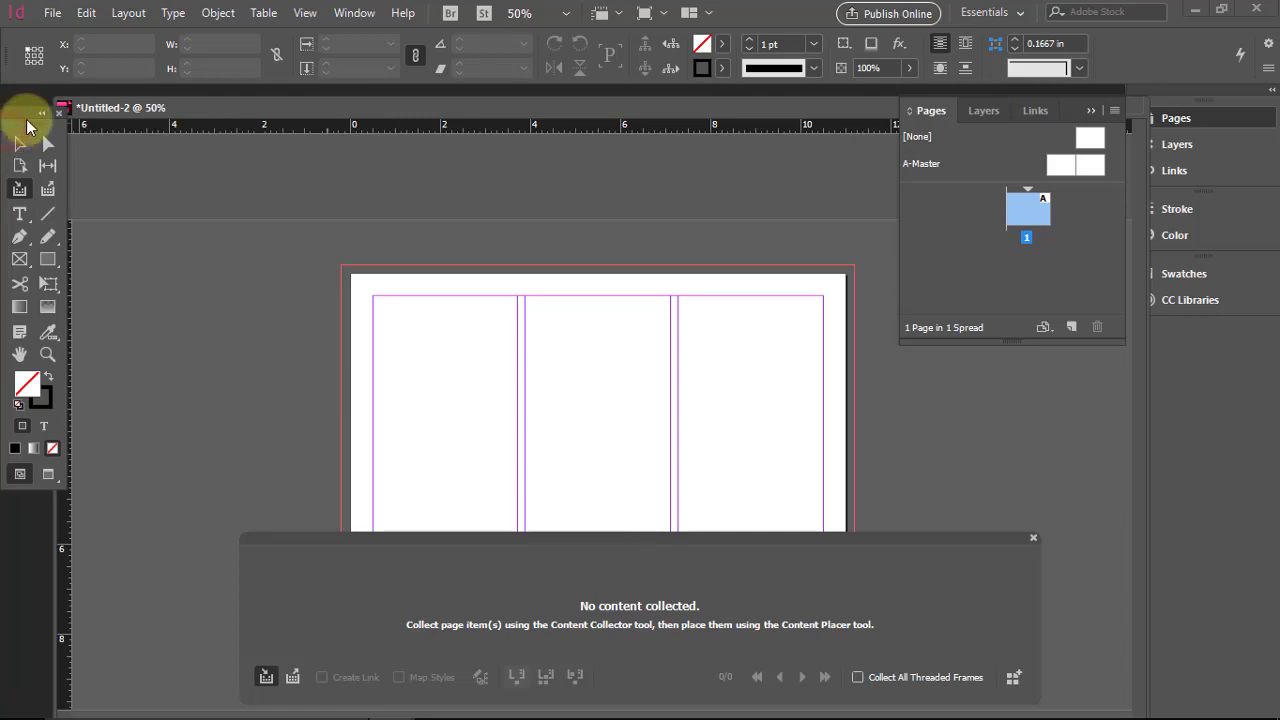
left_click_drag(23, 114, 23, 104)
left_click(41, 105)
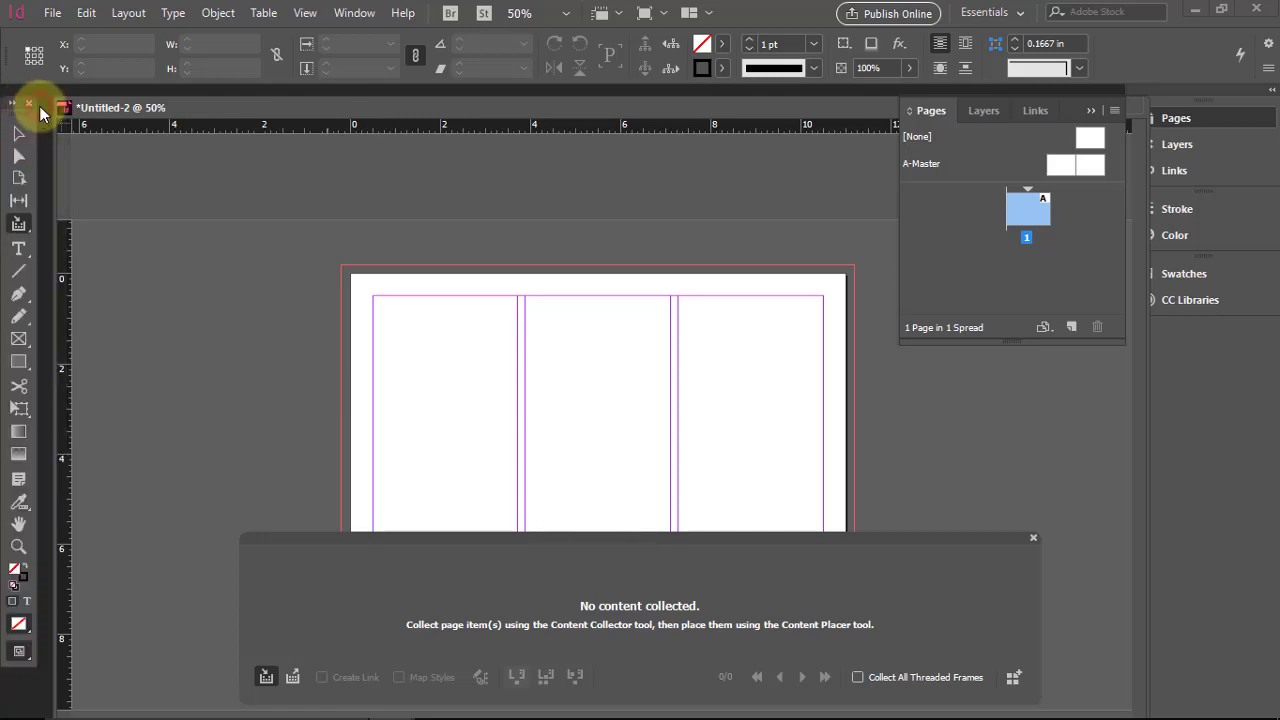
left_click(17, 106)
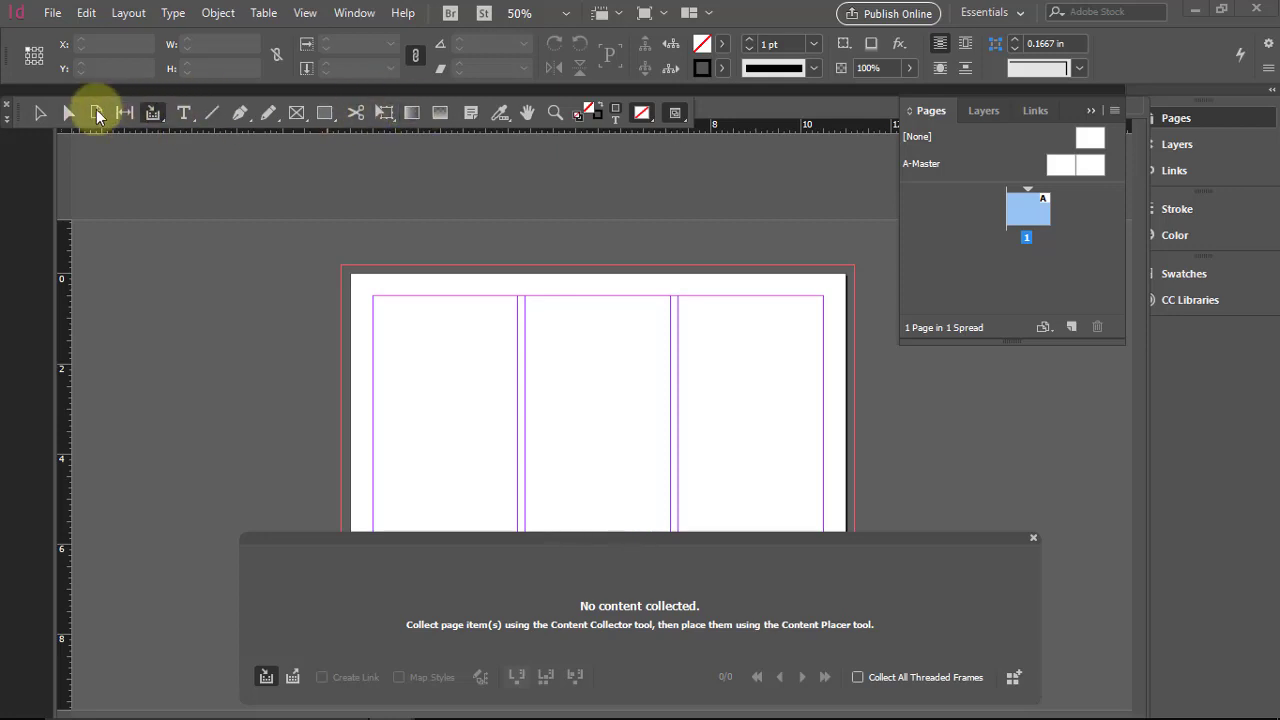
left_click(8, 104)
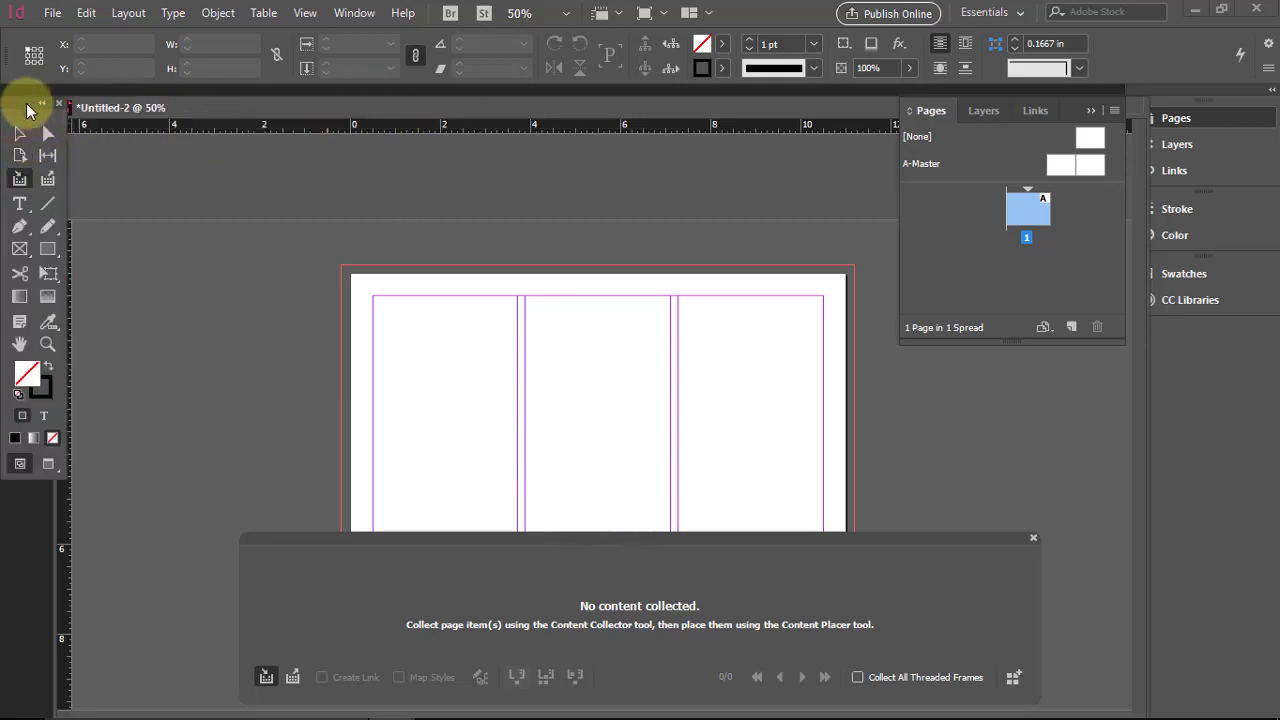
left_click_drag(23, 103, 630, 93)
left_click_drag(761, 93, 11, 107)
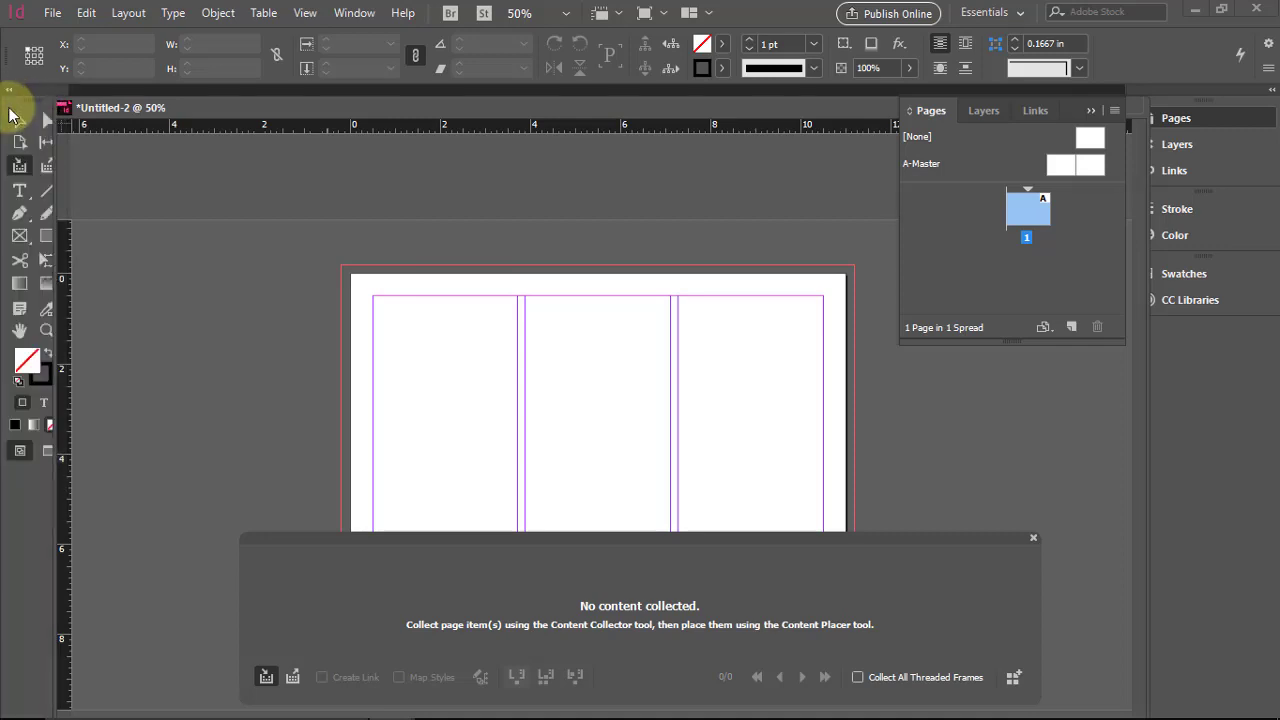
- Move the floating document window clear of the toolbox and view the Layers and Links panels
left_click_drag(92, 106, 206, 108)
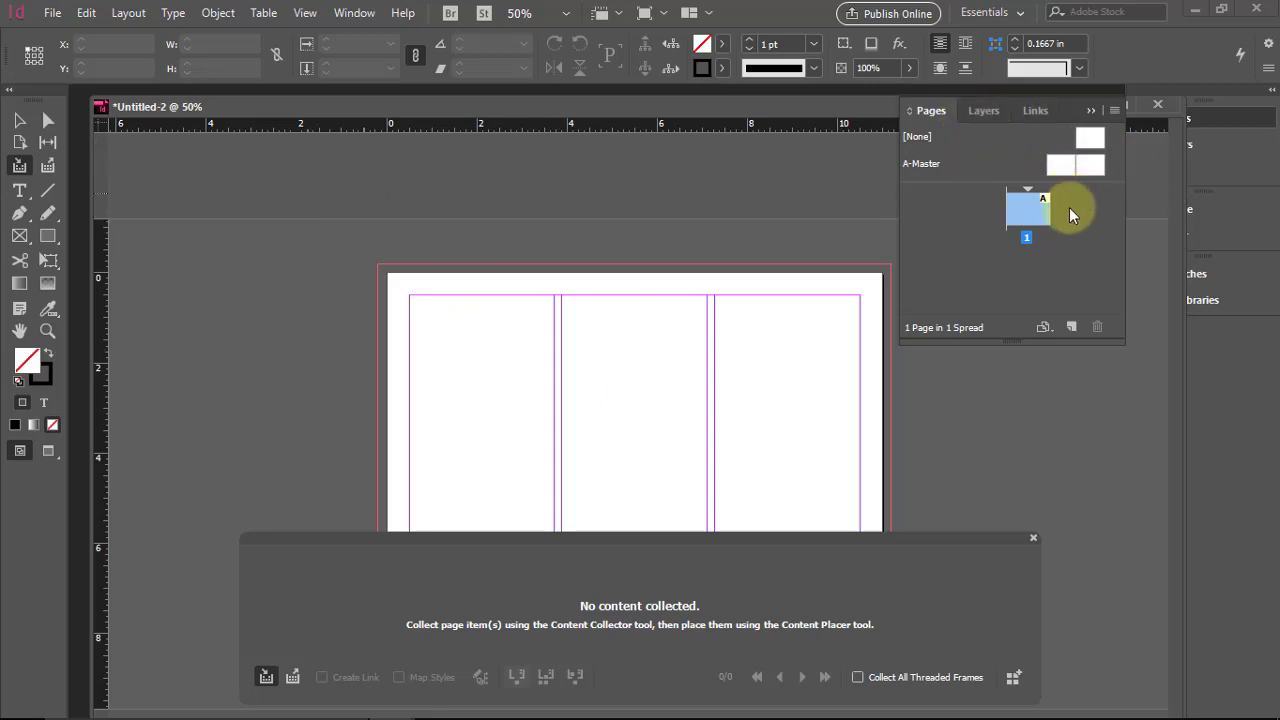
left_click(1001, 113)
left_click(1040, 113)
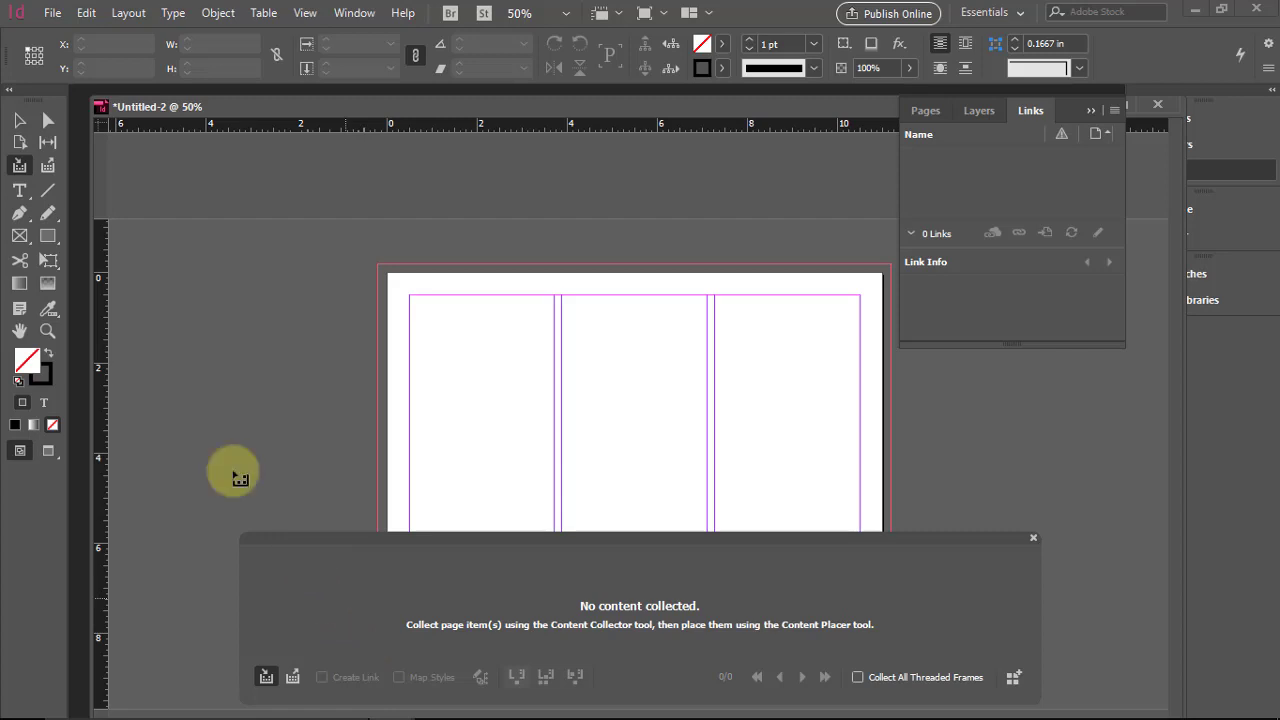
- Draw a rectangle about 4.175 in by 2.775 in across the page's first two columns and collapse the panel group
left_click(48, 236)
left_click_drag(460, 327, 648, 451)
left_click(1036, 110)
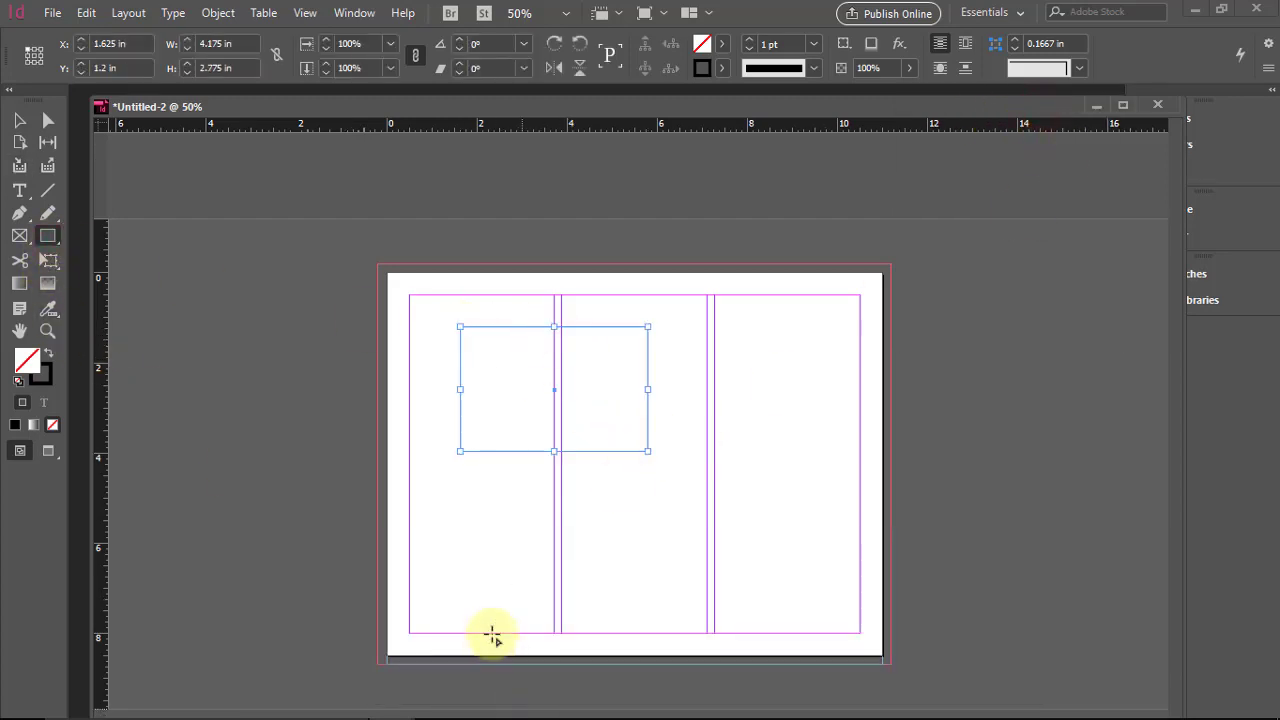
left_click(391, 700)
left_click(431, 644)
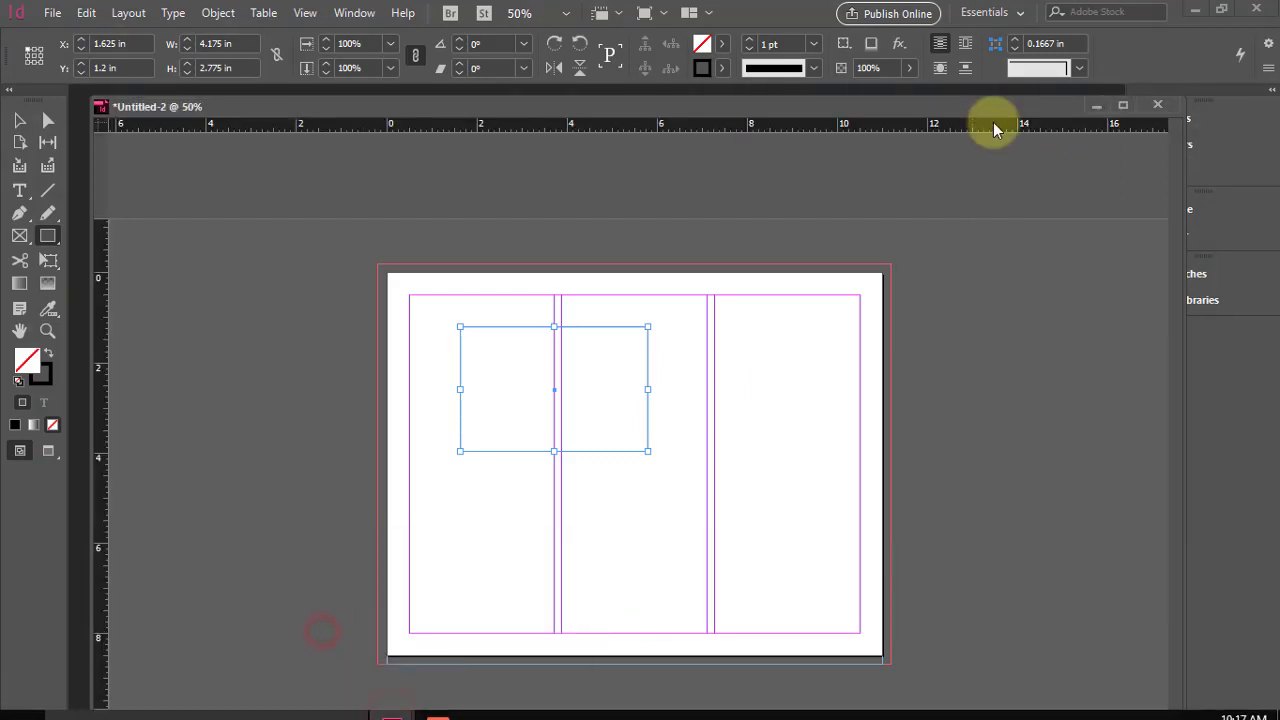
left_click_drag(1000, 107, 970, 106)
- Insert one page after page 1 based on A-Master, reviewing the available insert positions and master options
left_click(1197, 117)
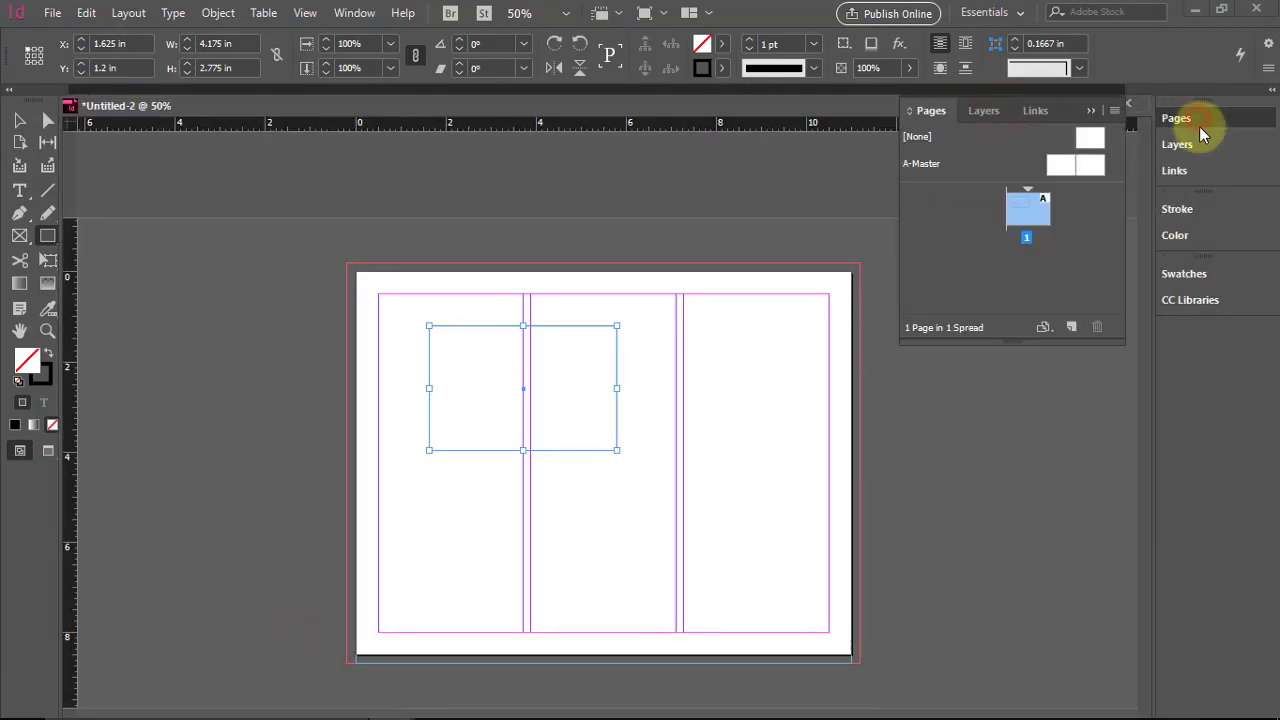
right_click(1040, 228)
left_click(1012, 237)
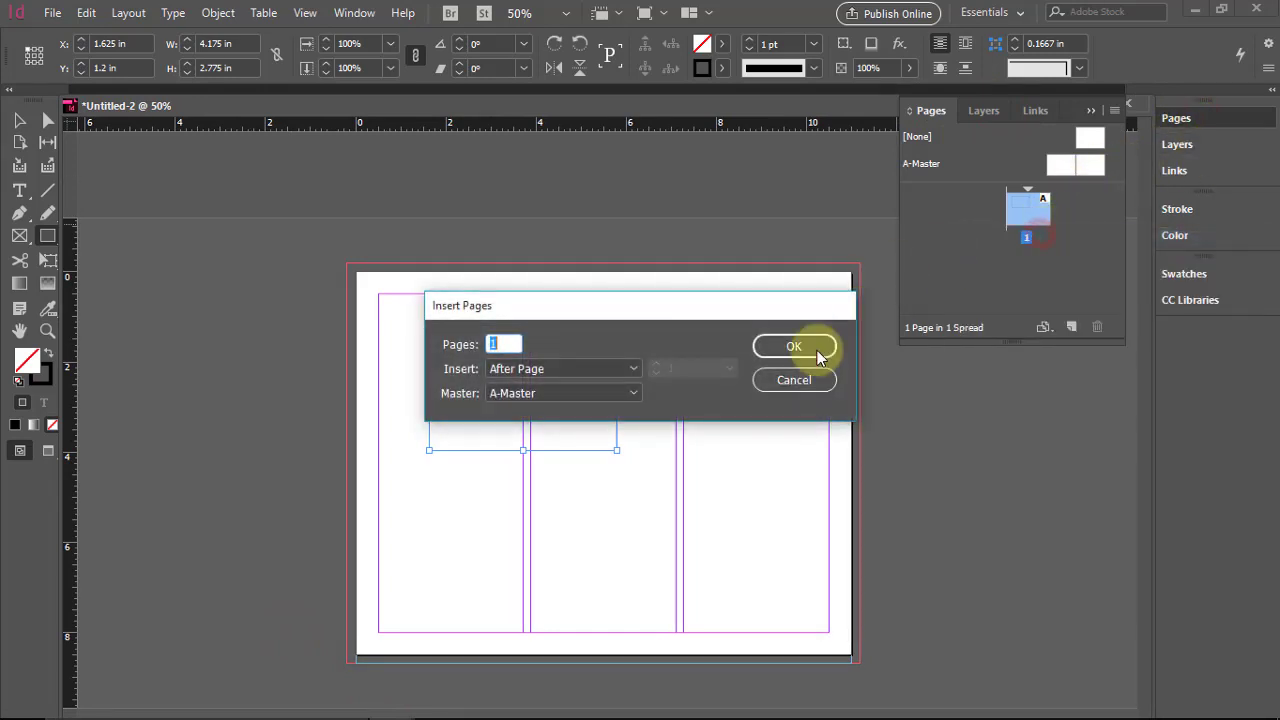
left_click(591, 371)
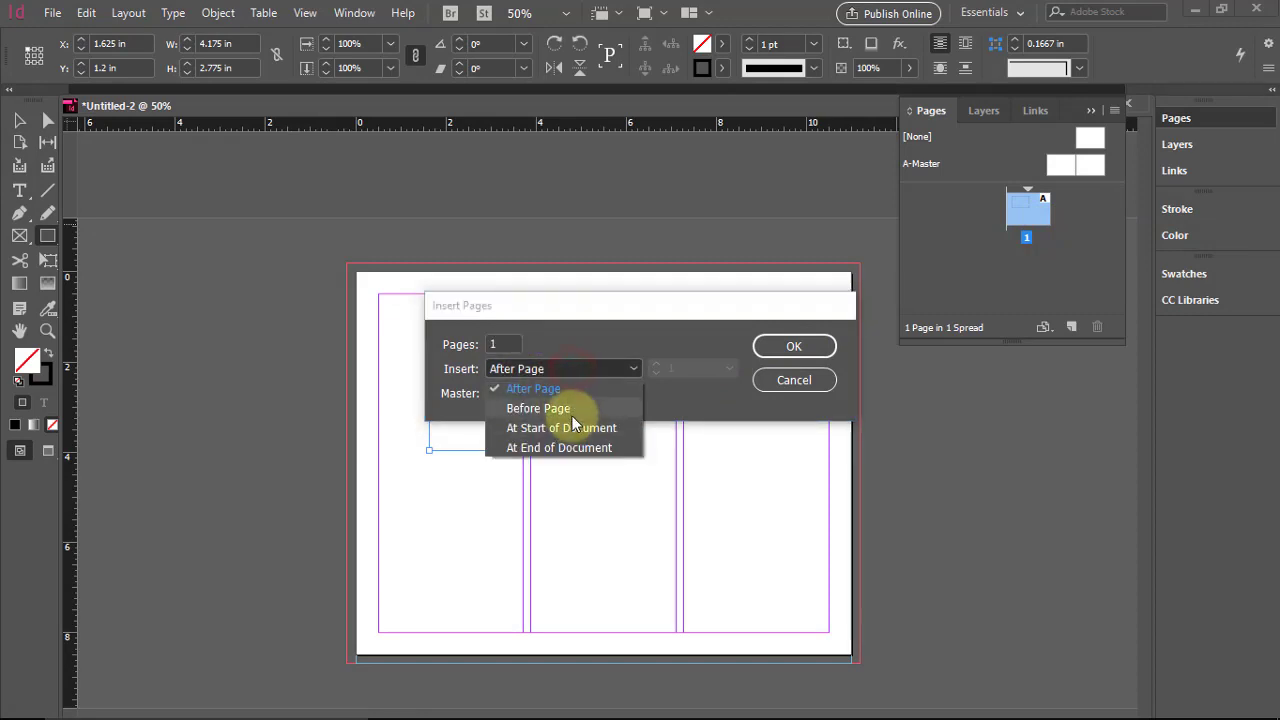
left_click(603, 311)
left_click(558, 395)
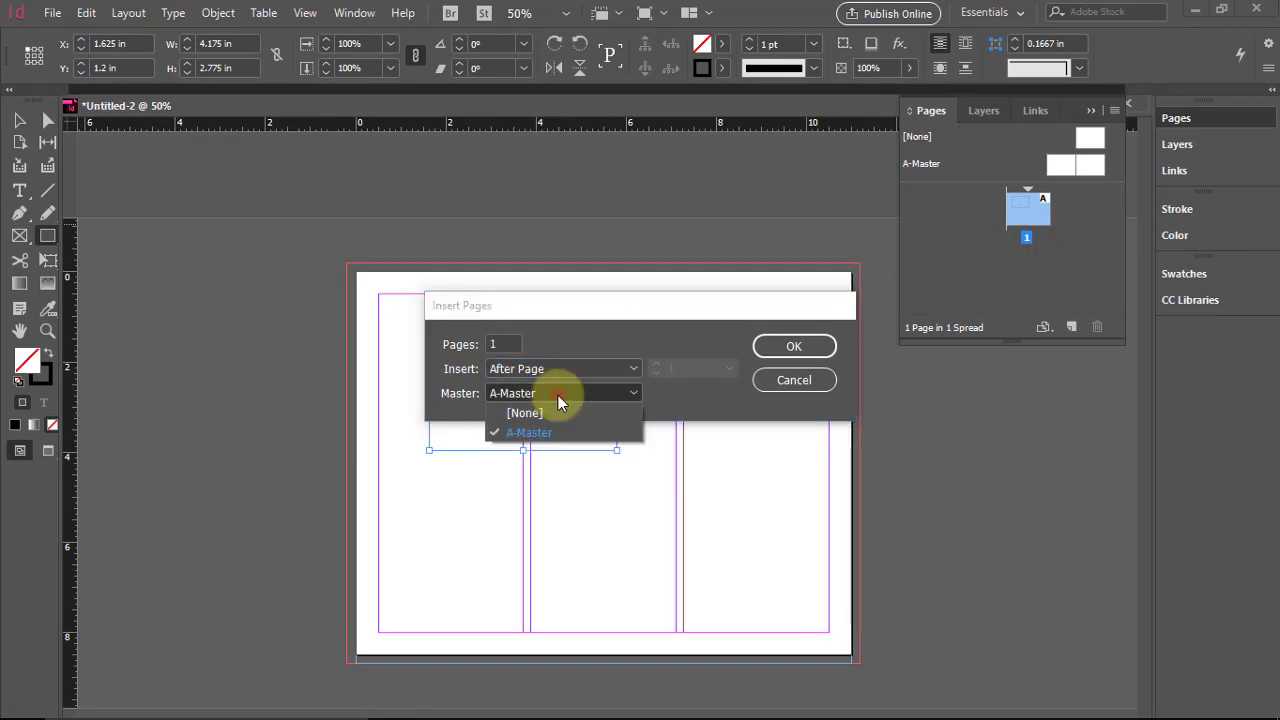
left_click(558, 395)
left_click(771, 345)
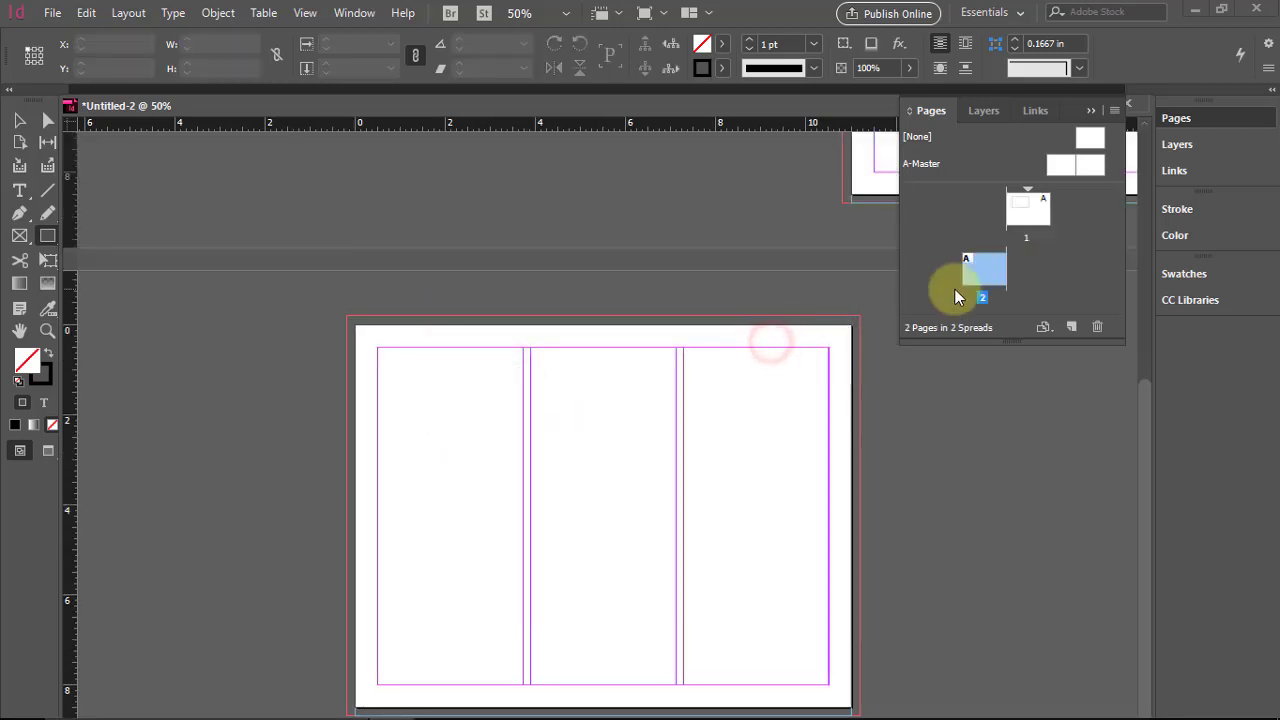
- Look over the two spreads and delete page 2
scroll(560, 366, "up", 4)
scroll(777, 502, "down", 2)
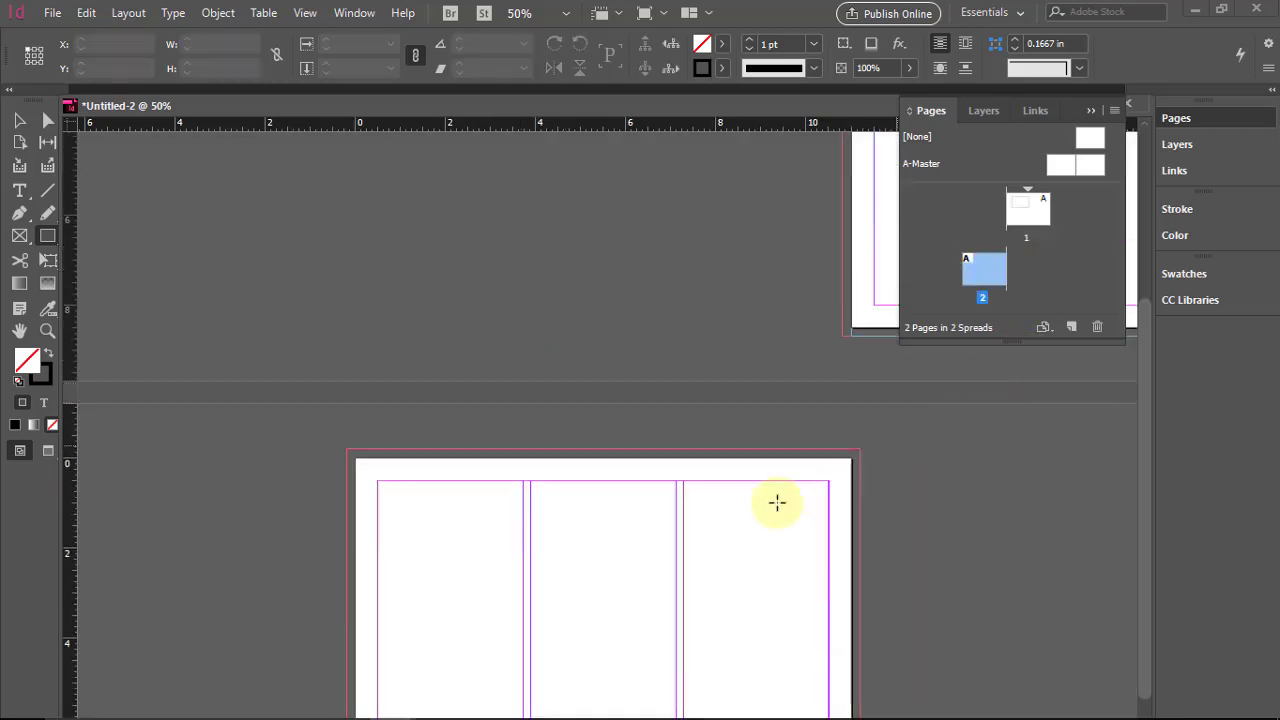
scroll(777, 502, "down", 2)
scroll(857, 386, "up", 6)
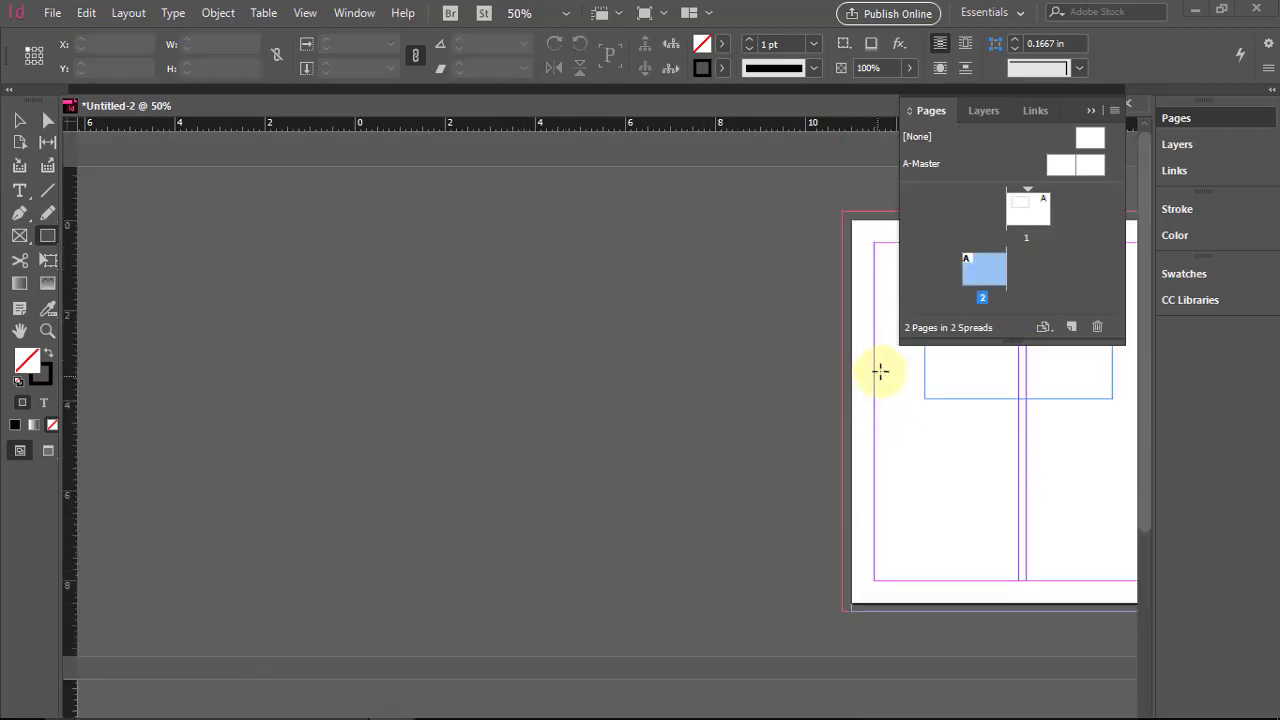
left_click(1097, 327)
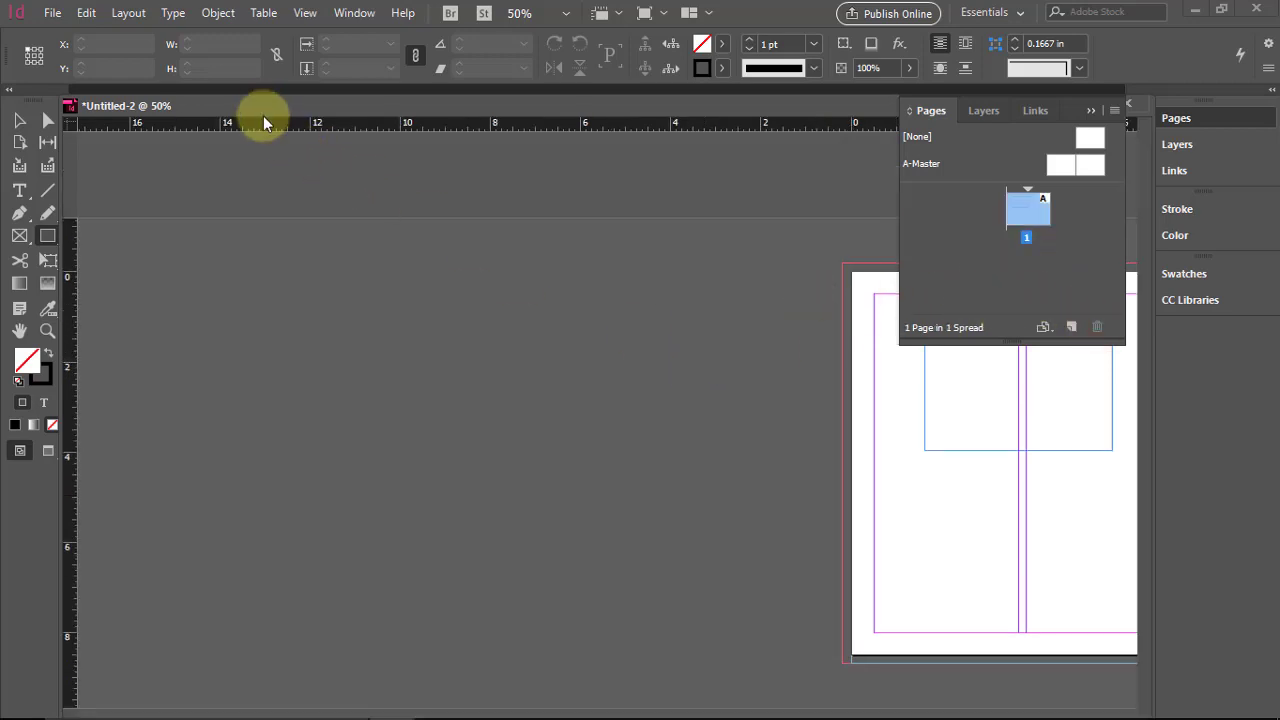
- Reposition the floating document window and view the Layers, Links and Pages panels in turn
left_click_drag(261, 110, 376, 143)
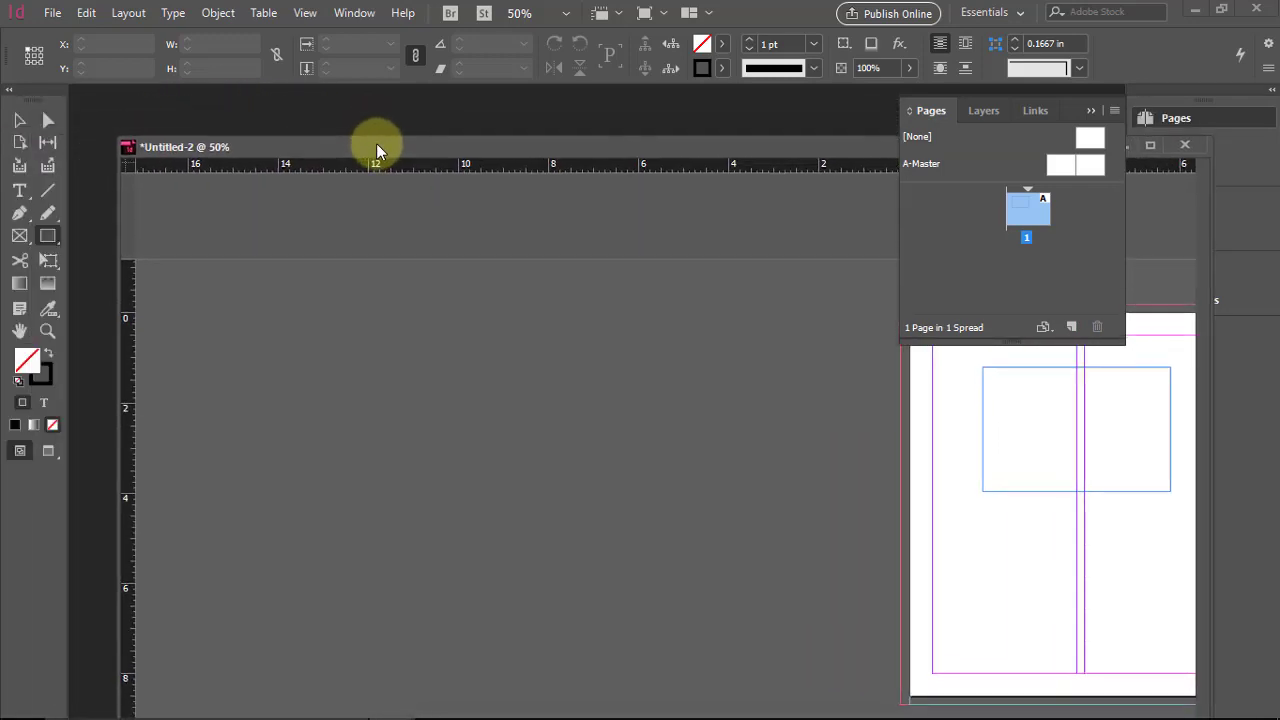
left_click(993, 109)
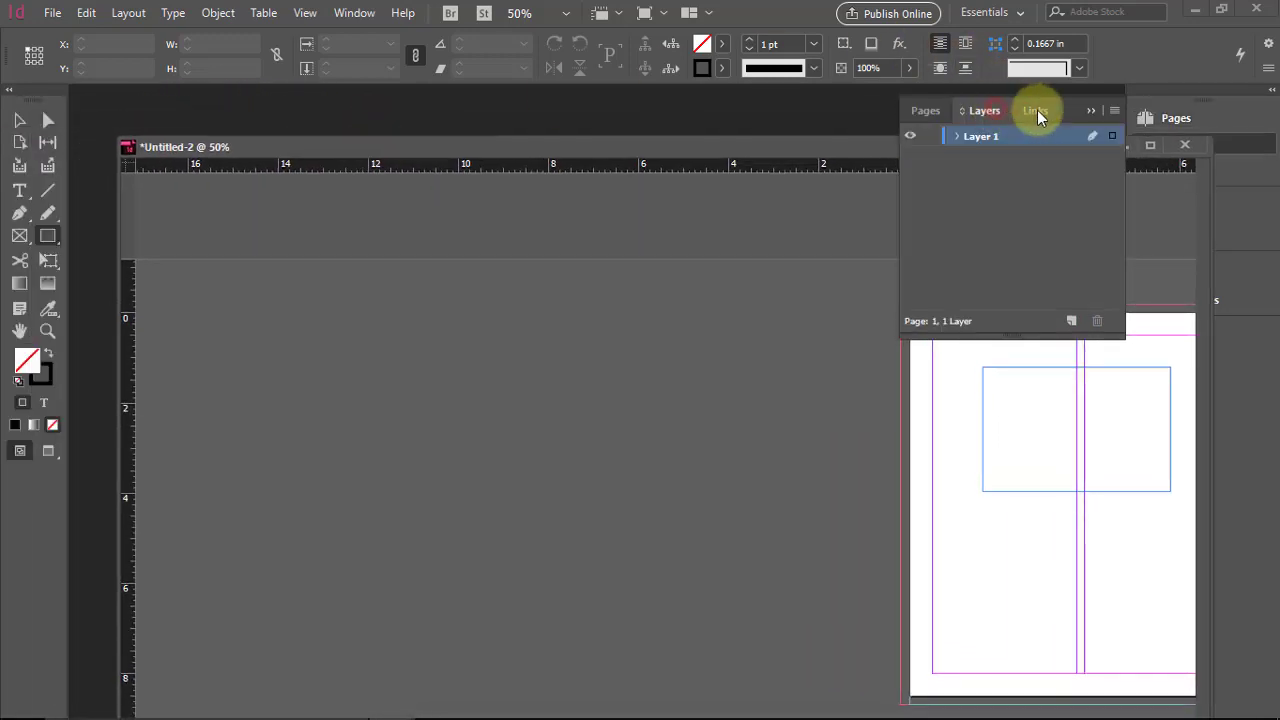
left_click(1037, 110)
left_click(985, 110)
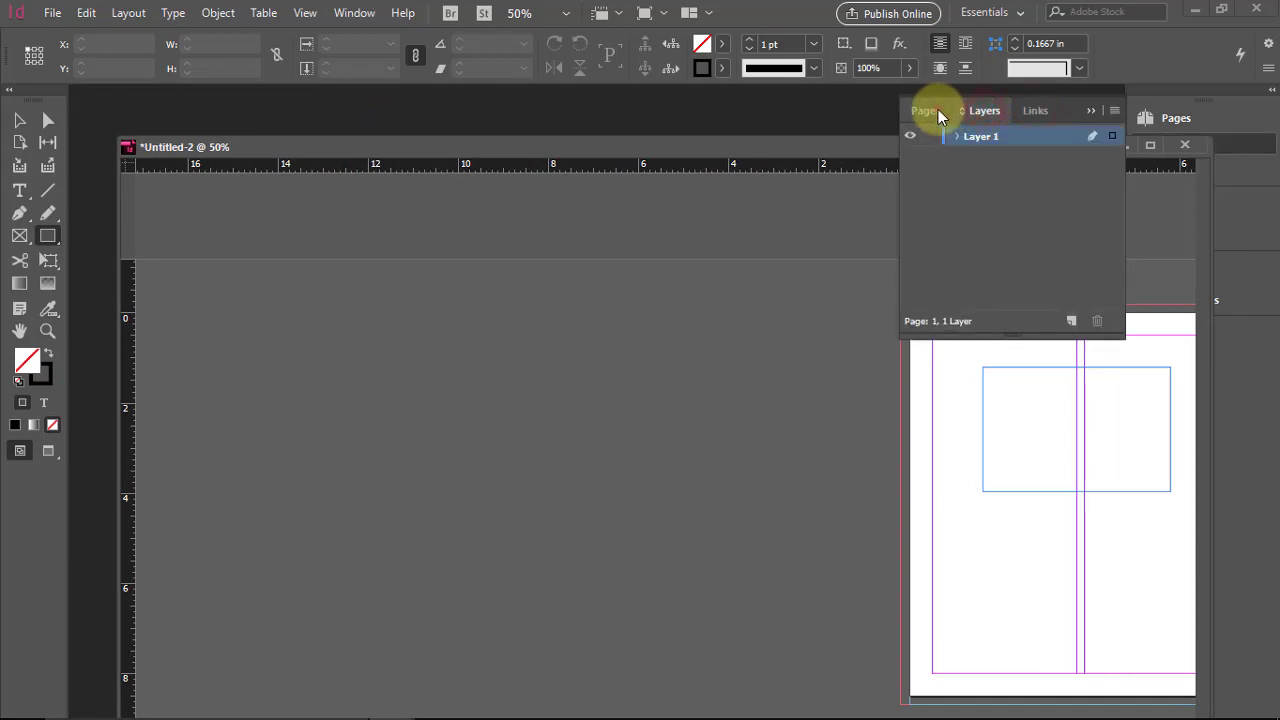
left_click(938, 109)
- Add five new layers above Layer 1
left_click(985, 110)
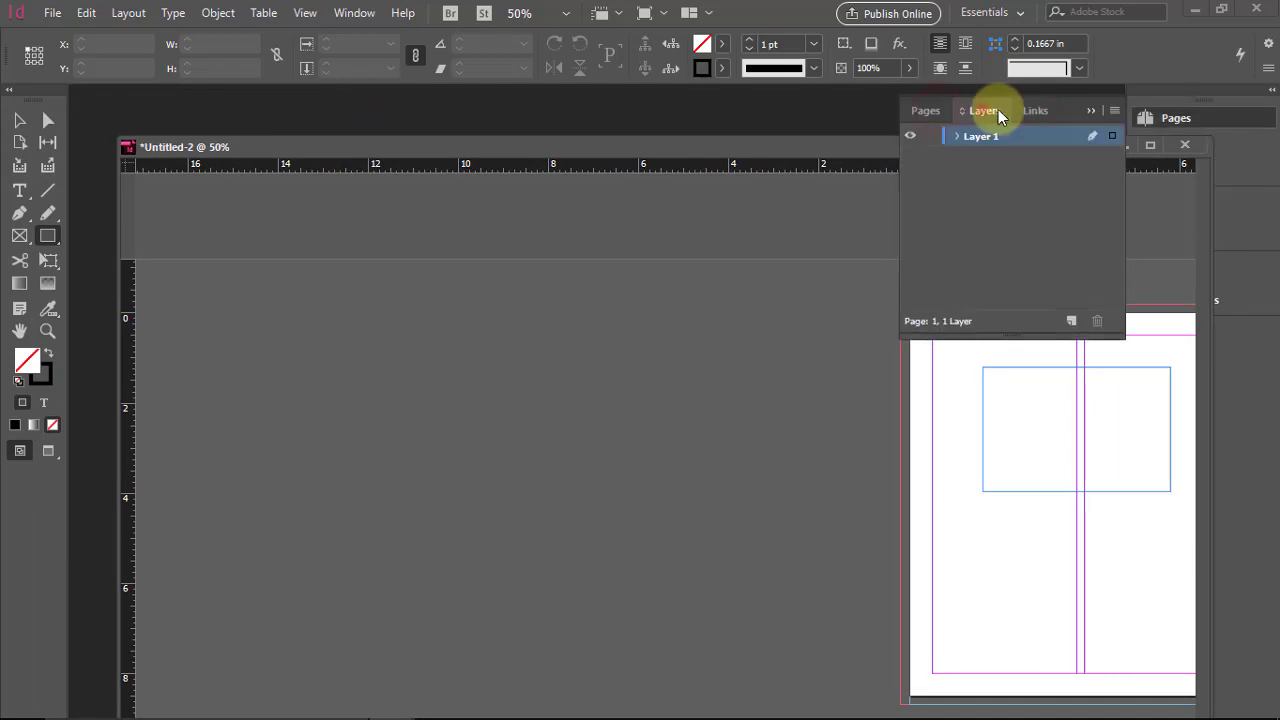
left_click(1071, 320)
left_click(1071, 320)
left_click(1071, 320)
left_click(1071, 320)
left_click(1071, 320)
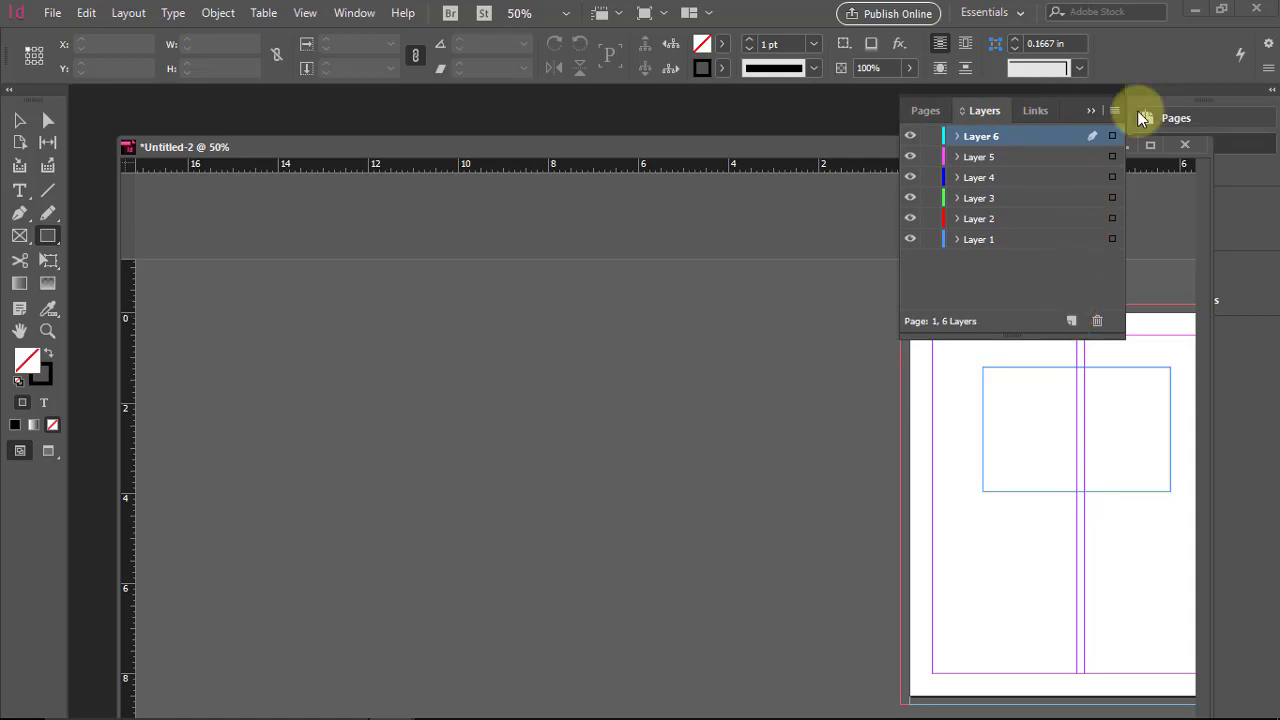
- Delete Layer 6, Layer 5 and Layer 4
left_click(1097, 322)
left_click(1096, 324)
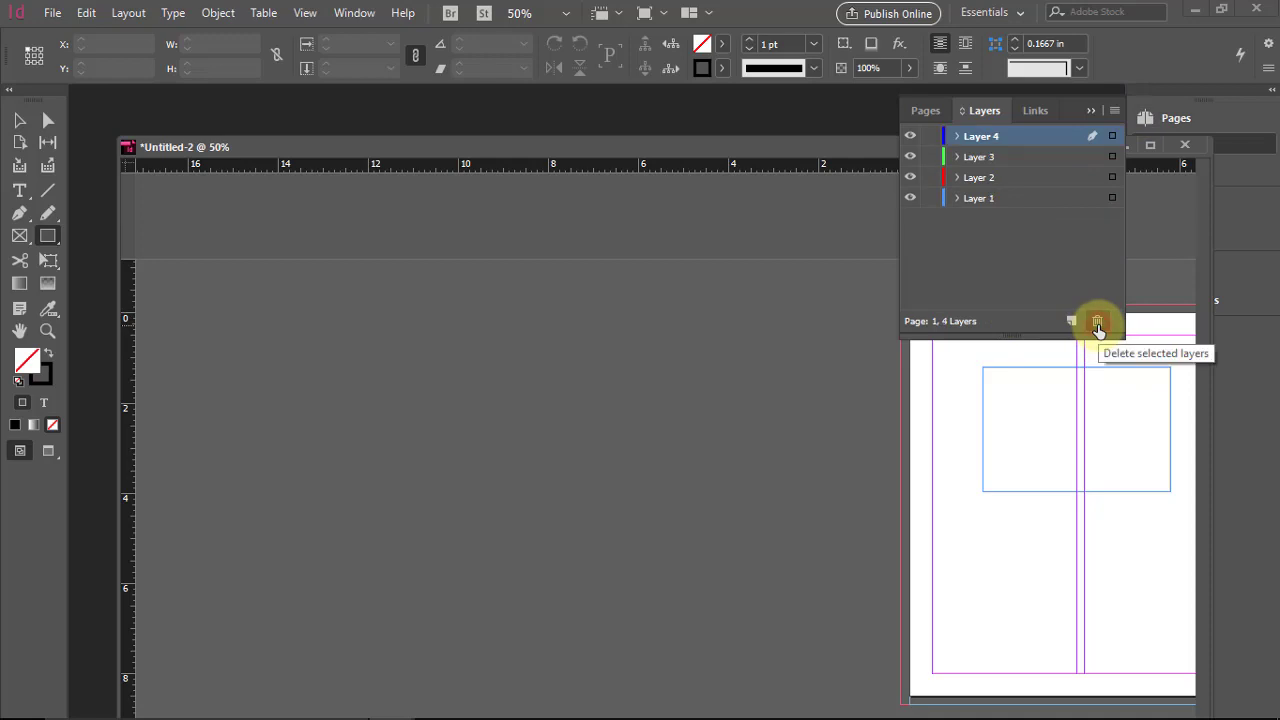
left_click(1098, 324)
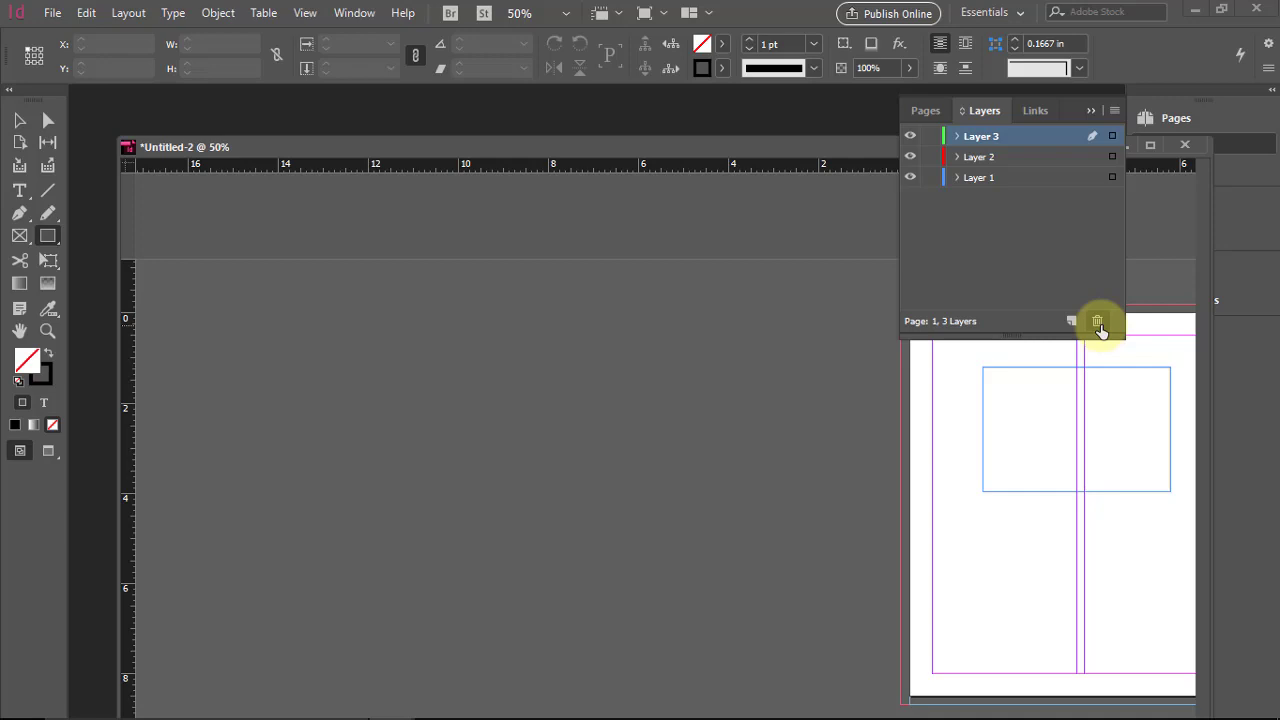
- Examine the application's command lists, including the panels that can be displayed, and shift the document window slightly
left_click(52, 13)
mouse_move(90, 13)
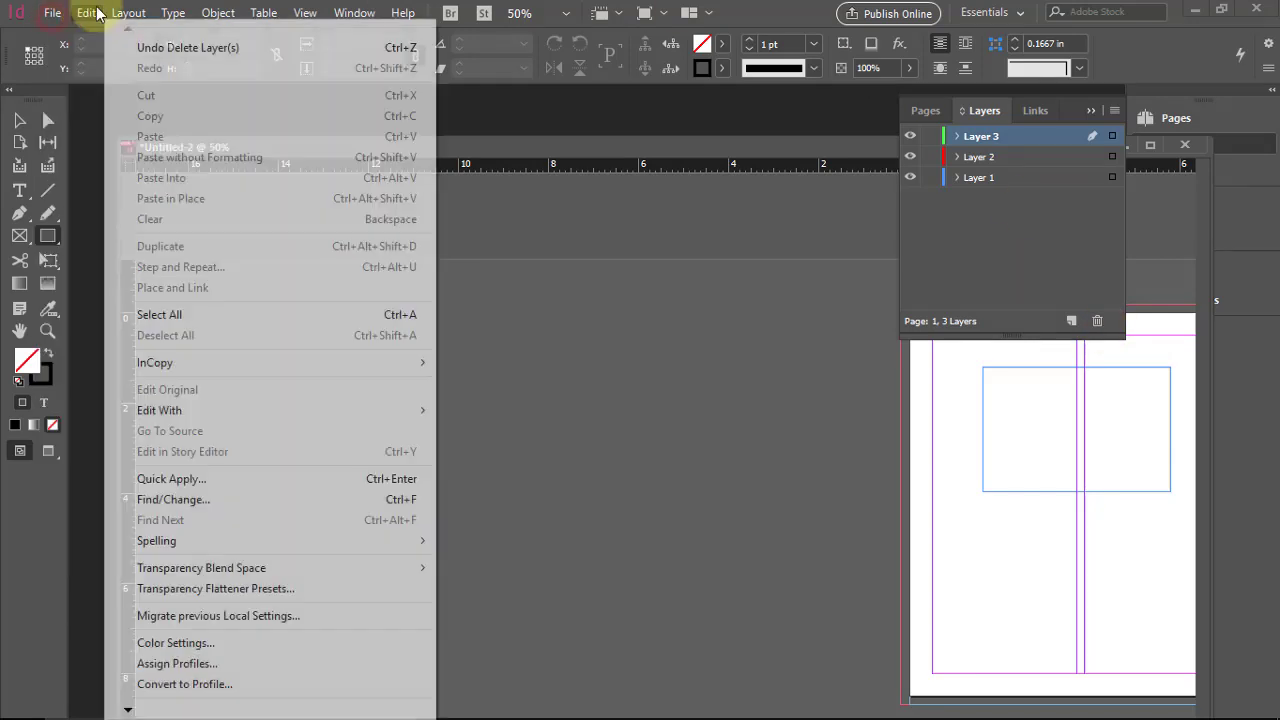
mouse_move(349, 13)
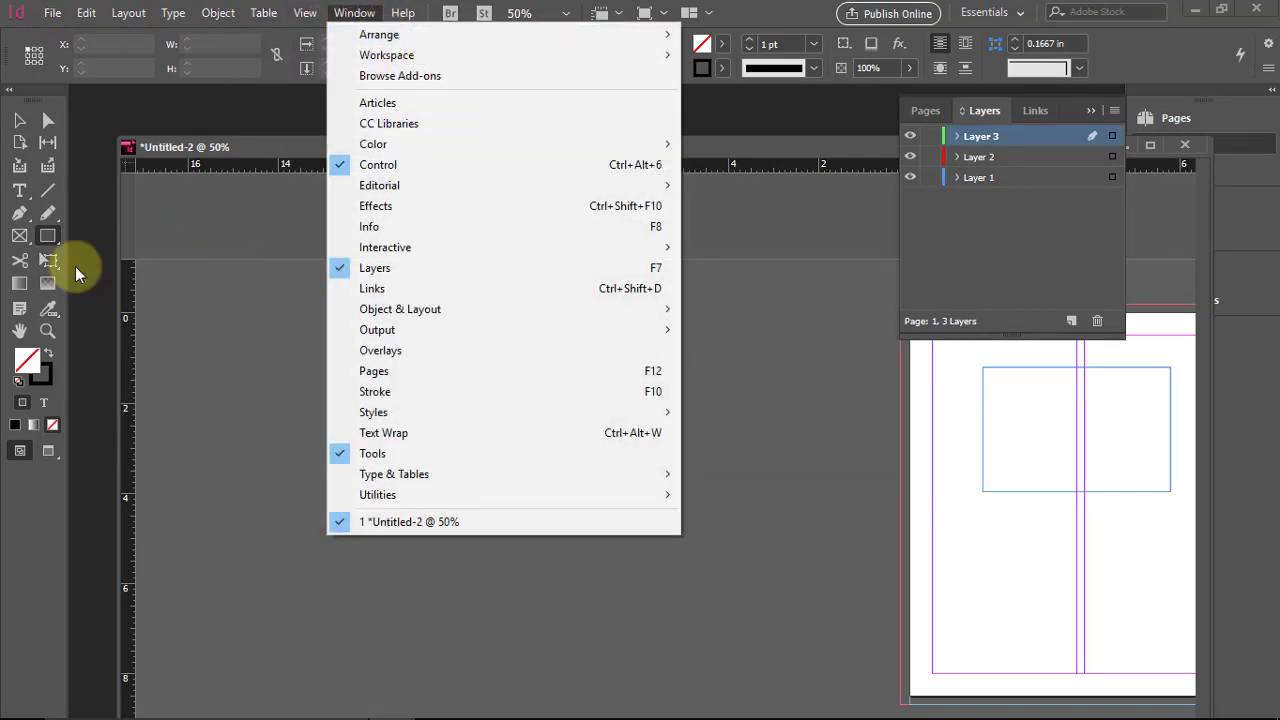
left_click(214, 149)
left_click_drag(306, 148, 287, 152)
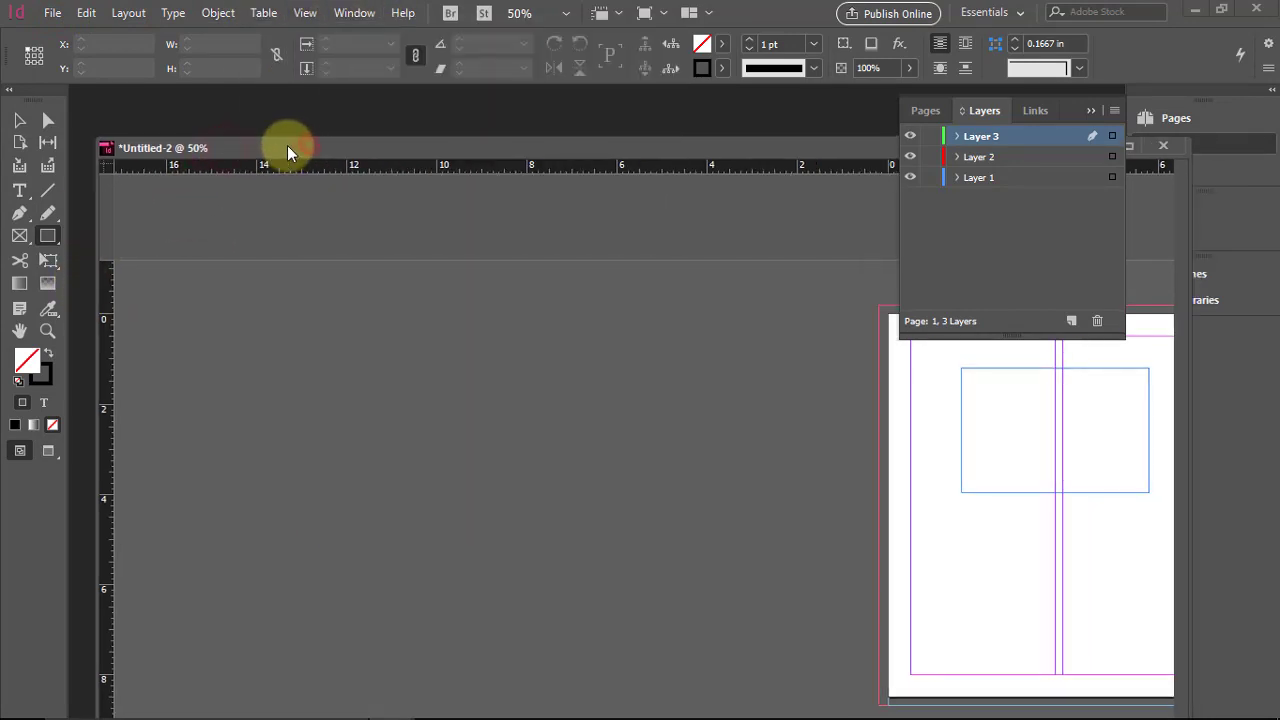